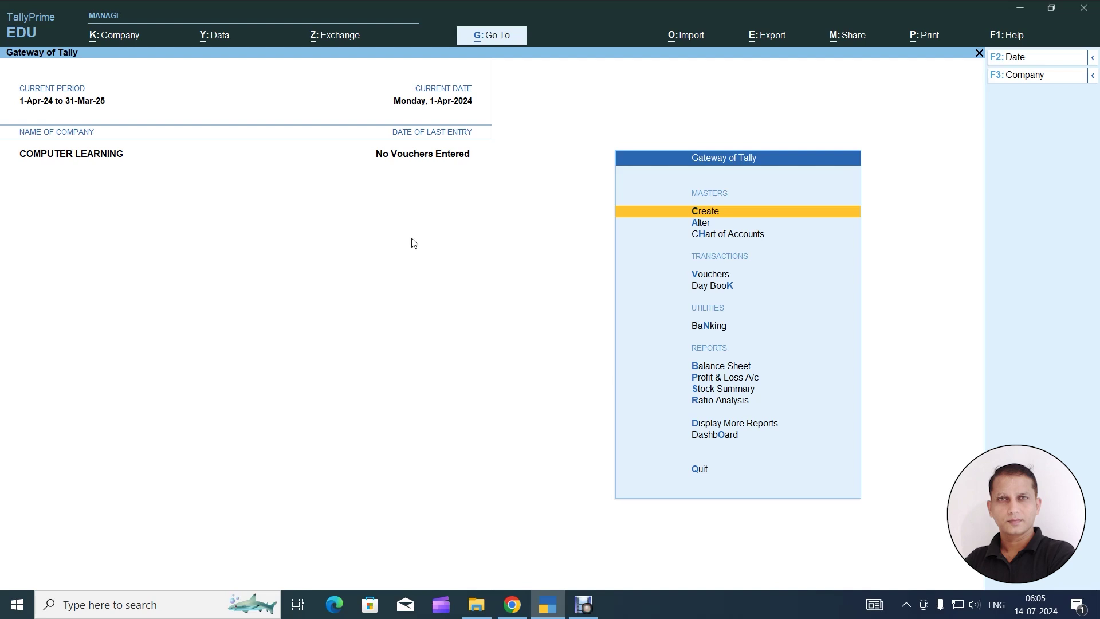
# Step: Start creating a new stock item from the inventory masters
pyautogui.press('Return')
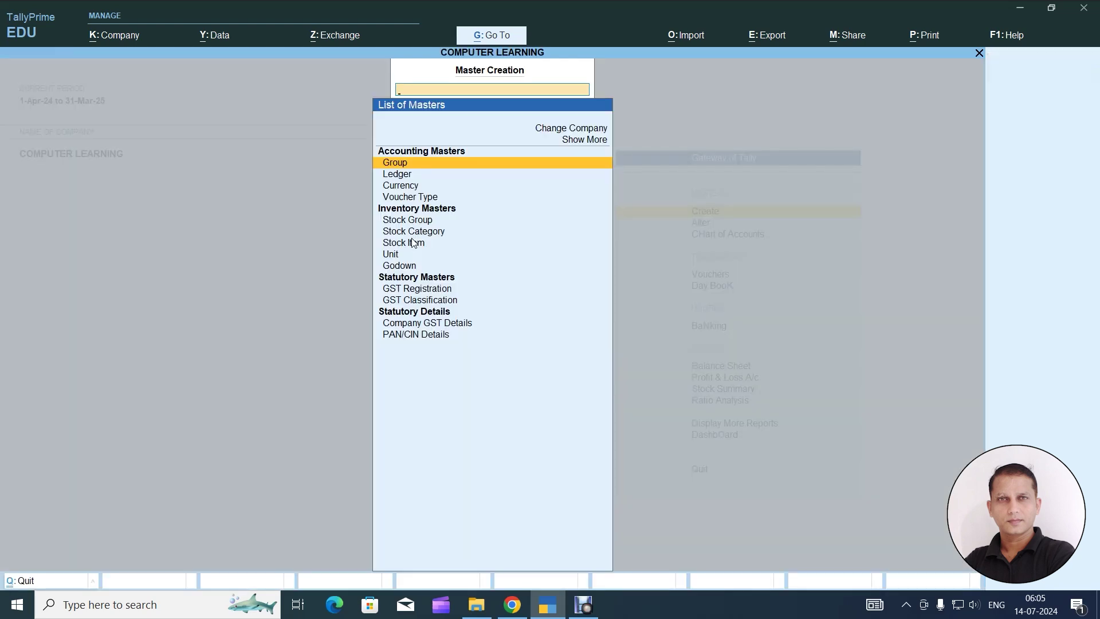
pyautogui.press('Down')
pyautogui.press('Down')
pyautogui.press('Down')
pyautogui.press('Down')
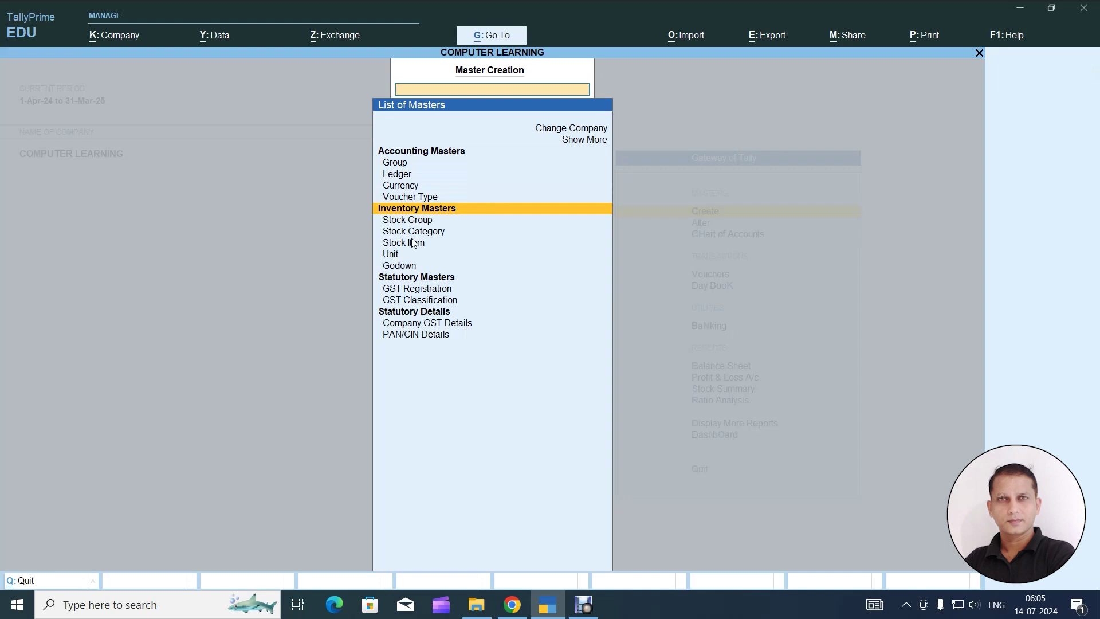
pyautogui.press('Down')
pyautogui.press('Down')
pyautogui.press('Down')
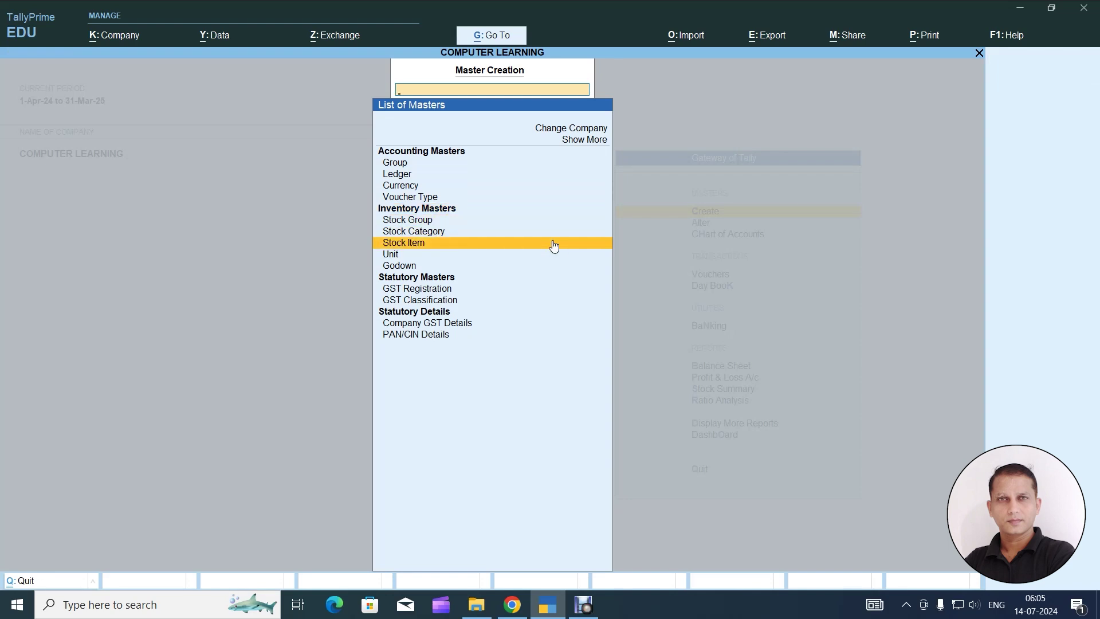
pyautogui.press('Return')
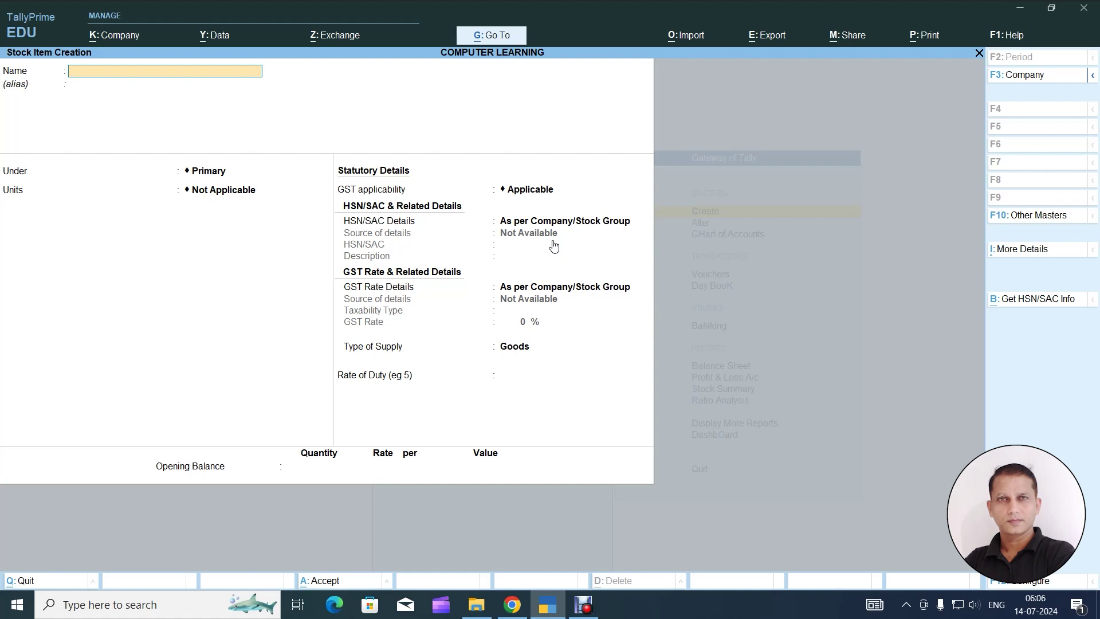
# Step: Configure stock item creation to provide MRP details, keeping the other configuration options as they are
pyautogui.press('F12')
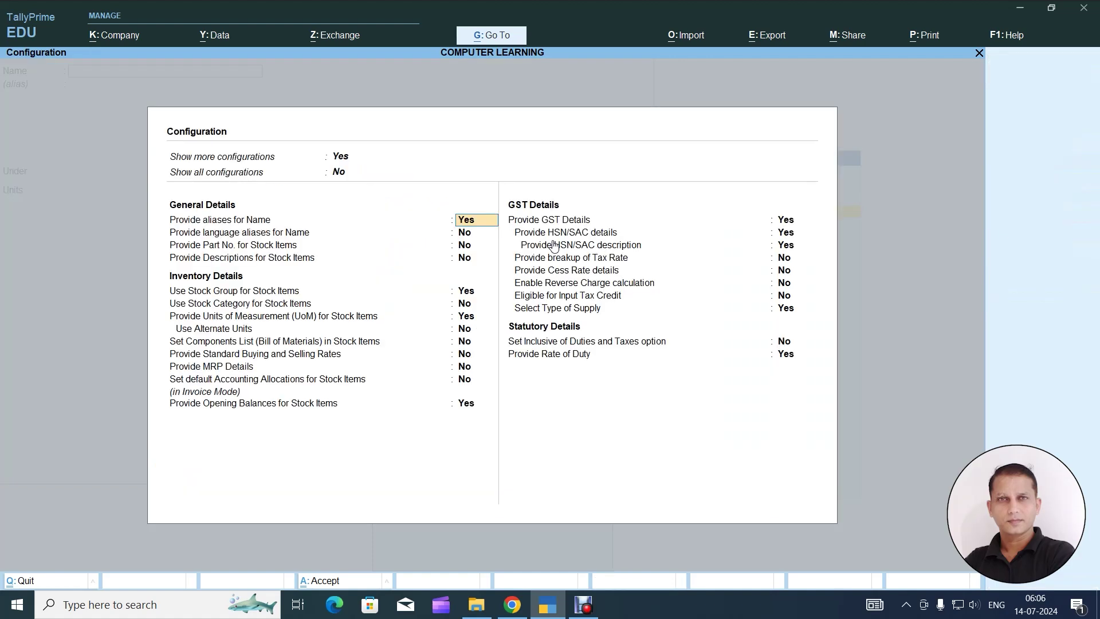
pyautogui.press('Up')
pyautogui.press('Up')
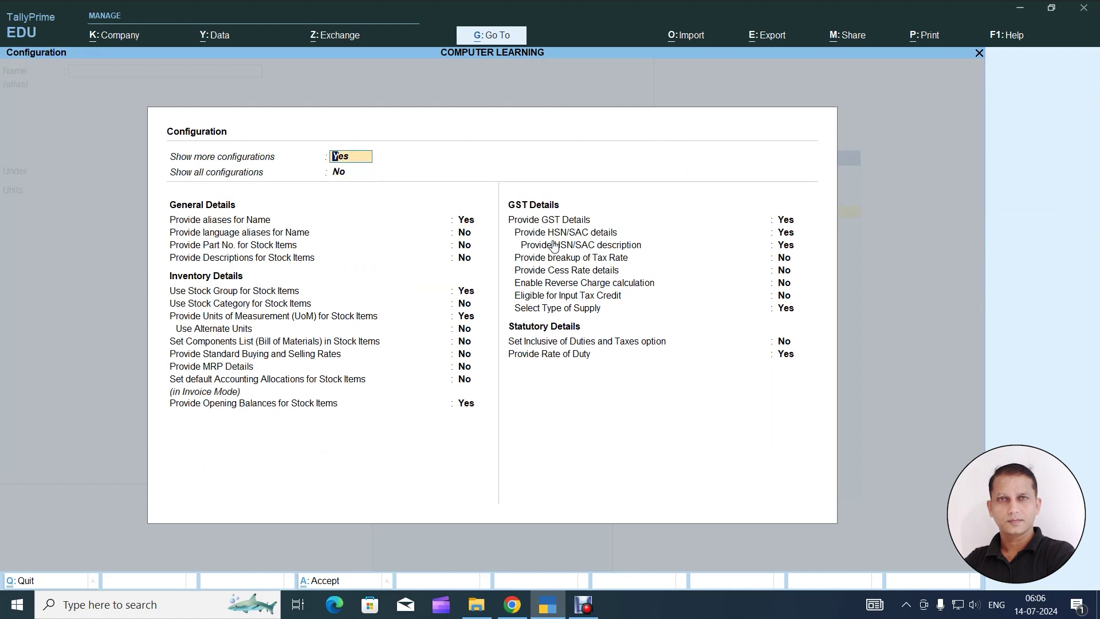
pyautogui.press('Down')
pyautogui.press('Down')
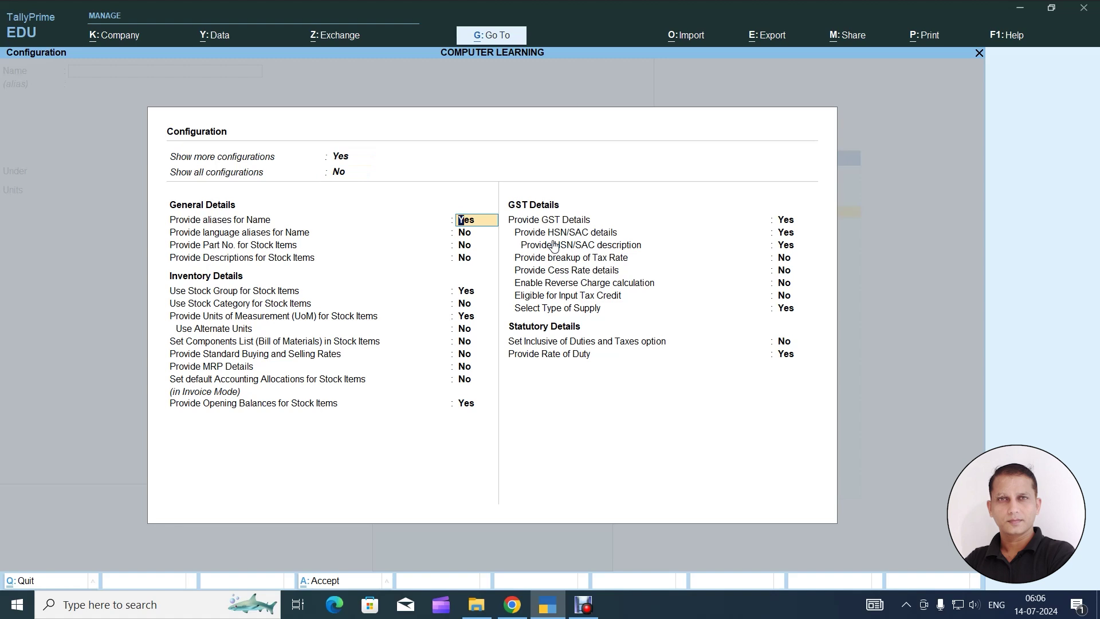
pyautogui.press('Down')
pyautogui.press('Down')
pyautogui.press('Down')
pyautogui.press('Down')
pyautogui.press('Down')
pyautogui.press('Down')
pyautogui.press('Down')
pyautogui.press('Down')
pyautogui.press('Down')
pyautogui.press('Down')
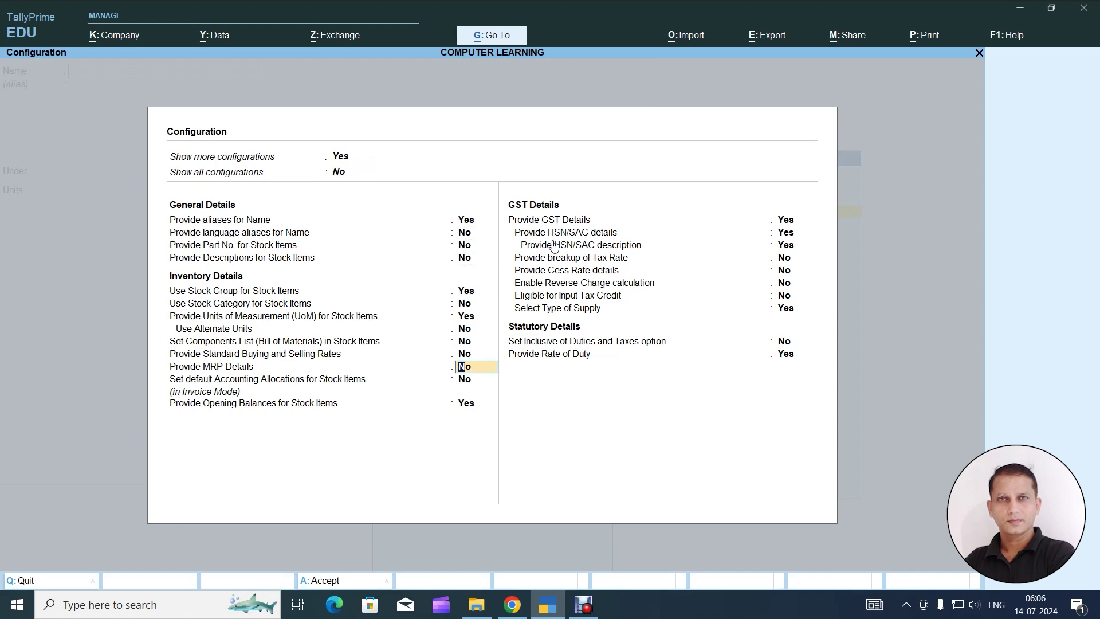
pyautogui.write('y')
pyautogui.press('Return')
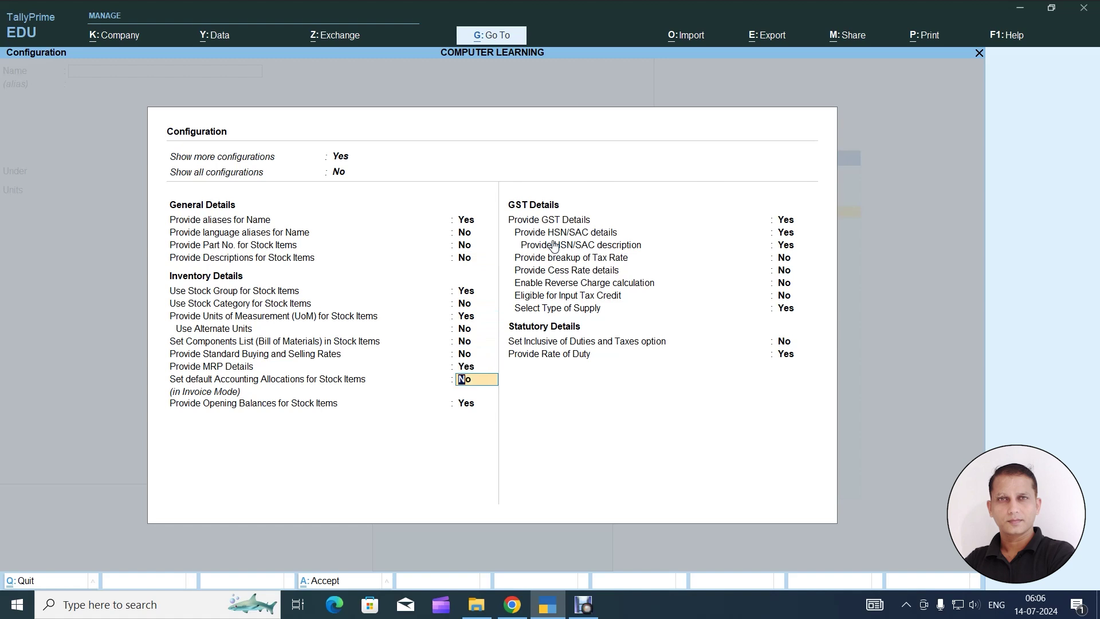
pyautogui.press('Down')
pyautogui.press('Down')
pyautogui.press('Down')
pyautogui.press('Down')
pyautogui.press('Down')
pyautogui.press('Down')
pyautogui.press('Down')
pyautogui.press('Down')
pyautogui.press('Down')
pyautogui.press('Down')
pyautogui.press('Down')
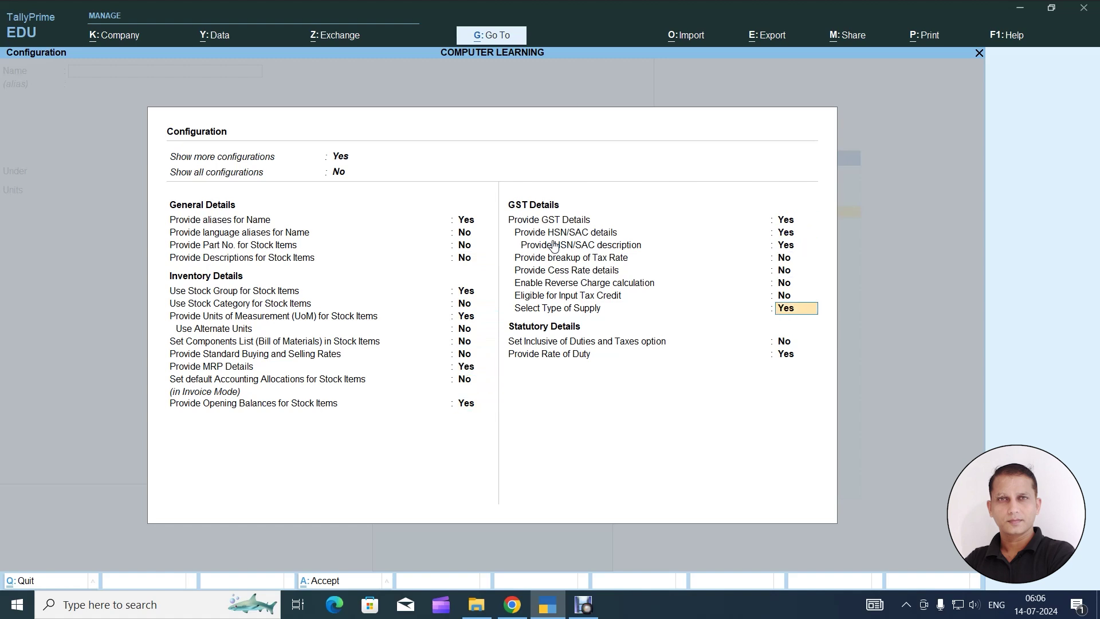
pyautogui.press('Return')
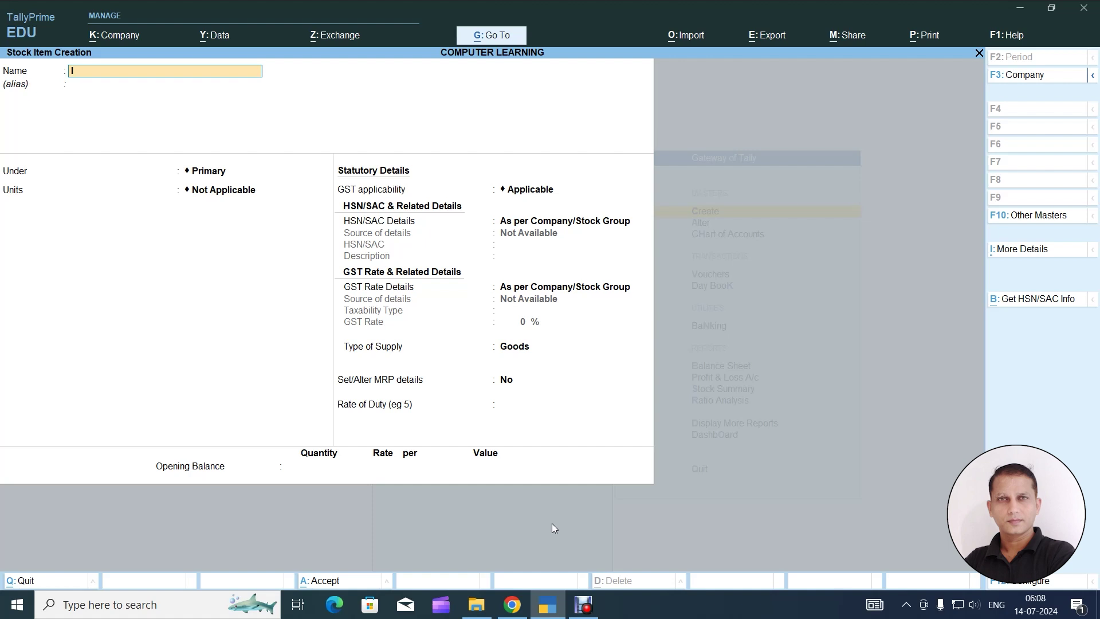
# Step: Name the stock item I Phone 15, keep it under Primary and set its unit to pcs
pyautogui.write('Phone 15')
pyautogui.press('Return')
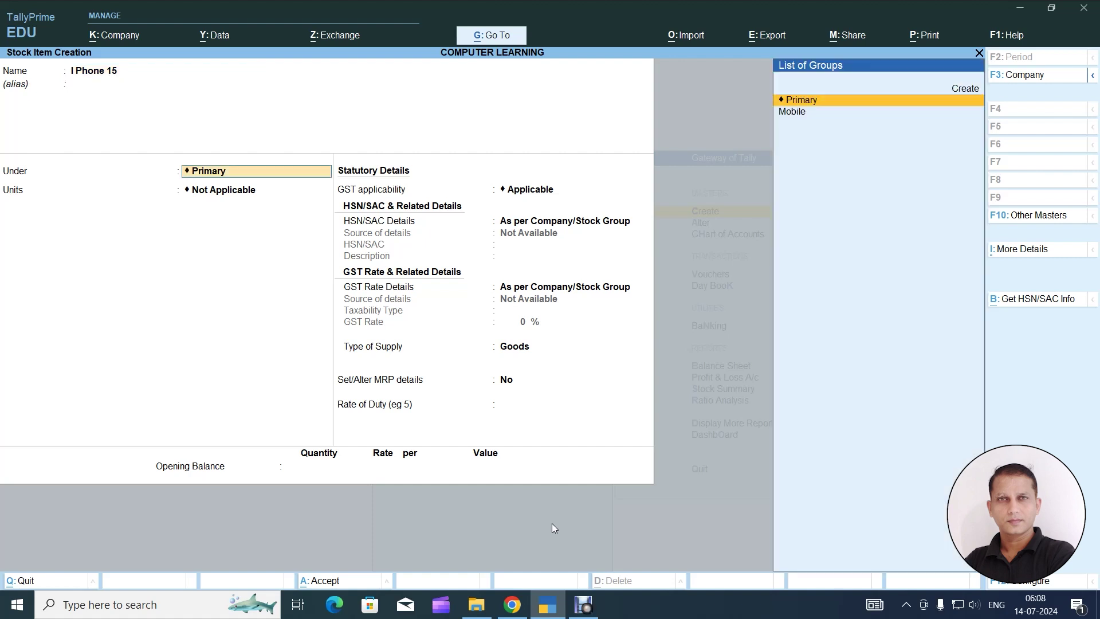
pyautogui.press('Return')
pyautogui.press('Down')
pyautogui.press('Down')
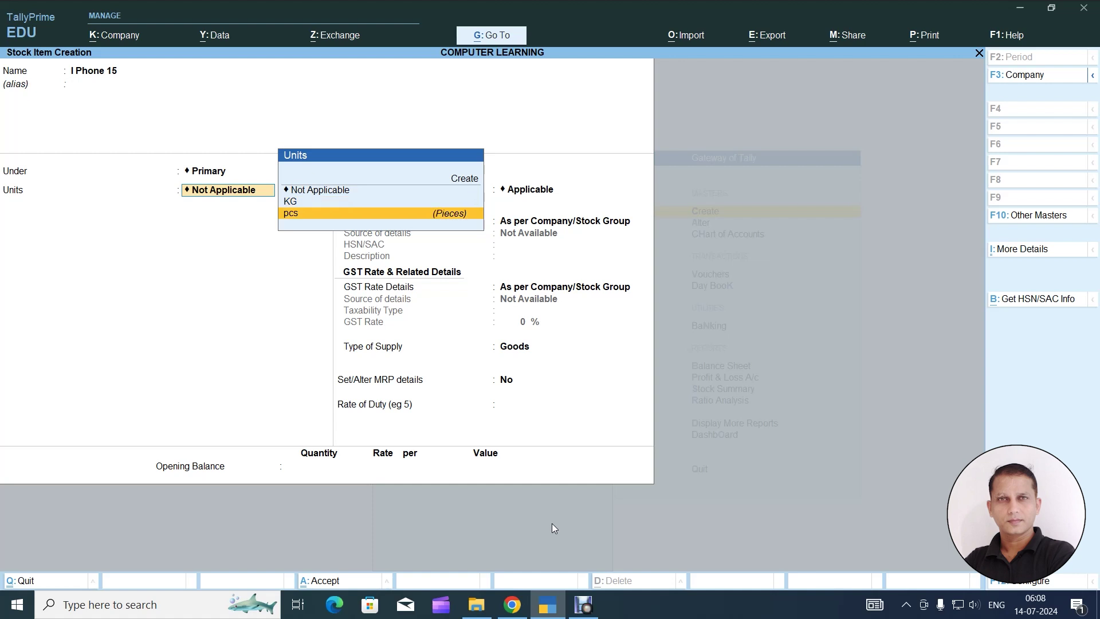
pyautogui.press('Return')
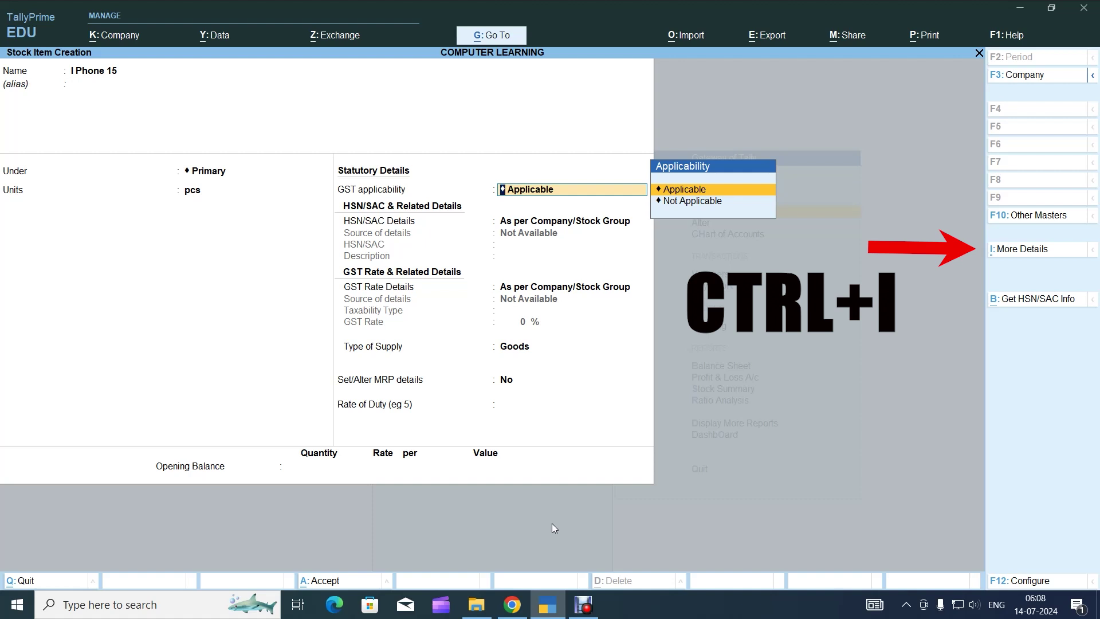
# Step: In the item's MRP details, allow MRP modification in vouchers and set the MRP rate to 79900
pyautogui.hotkey('ctrl', 'i')
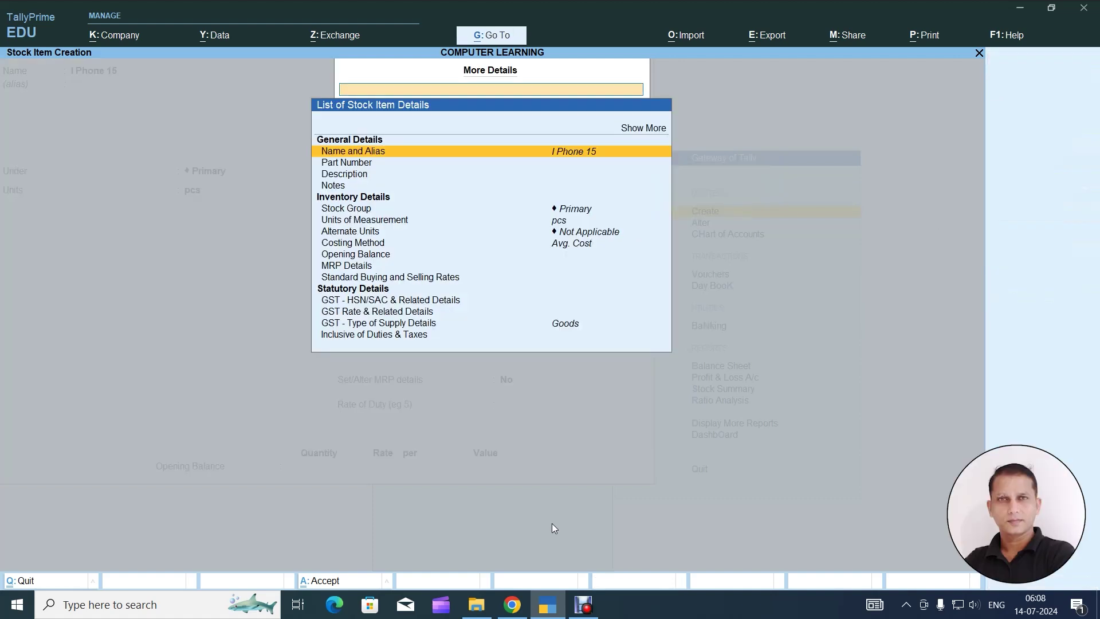
pyautogui.press('Down')
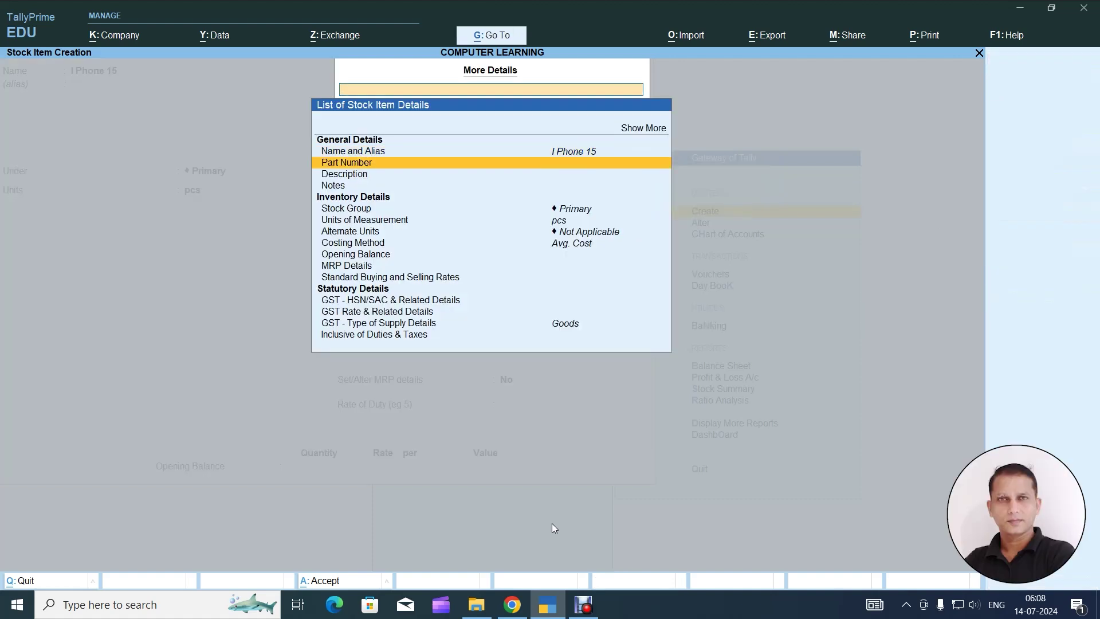
pyautogui.press('Down')
pyautogui.press('Down')
pyautogui.press('Down')
pyautogui.press('Down')
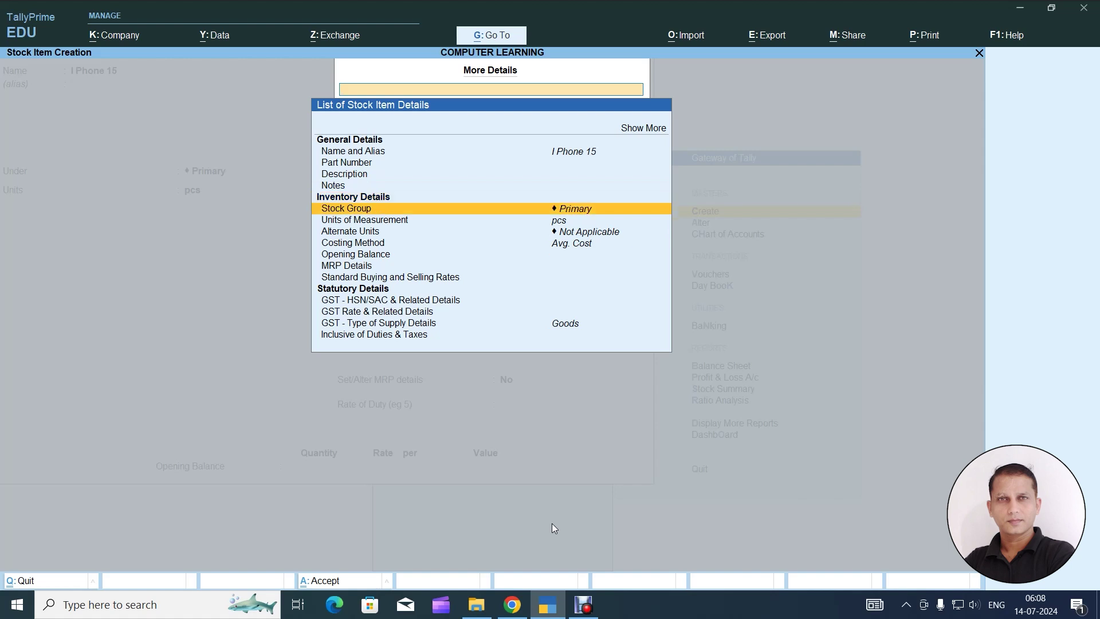
pyautogui.press('Down')
pyautogui.press('Down')
pyautogui.press('Down')
pyautogui.press('Down')
pyautogui.press('Down')
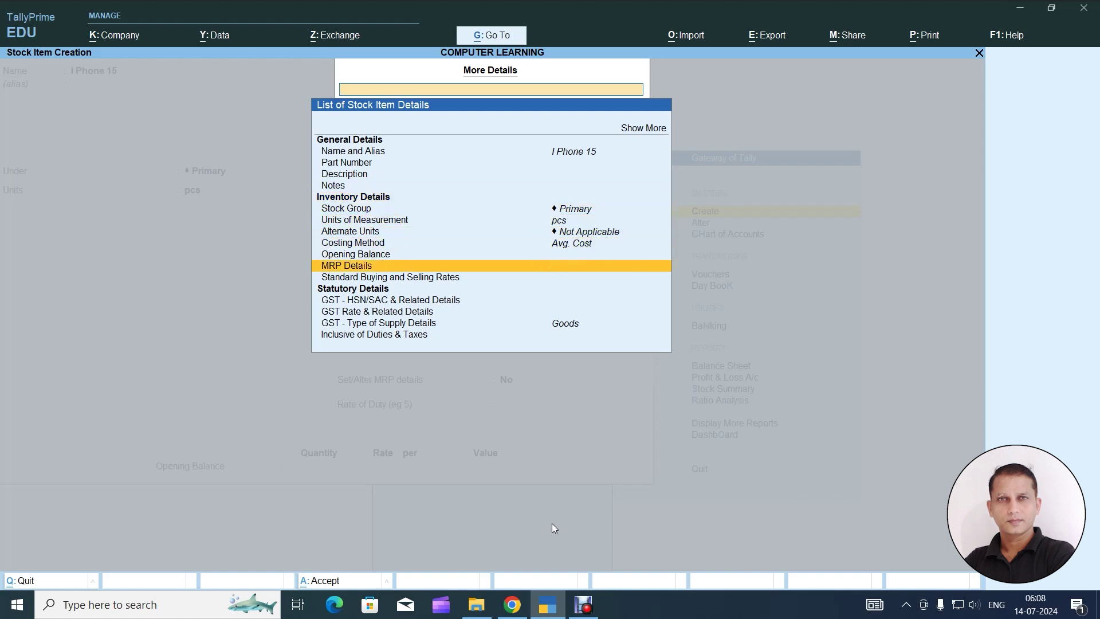
pyautogui.press('Return')
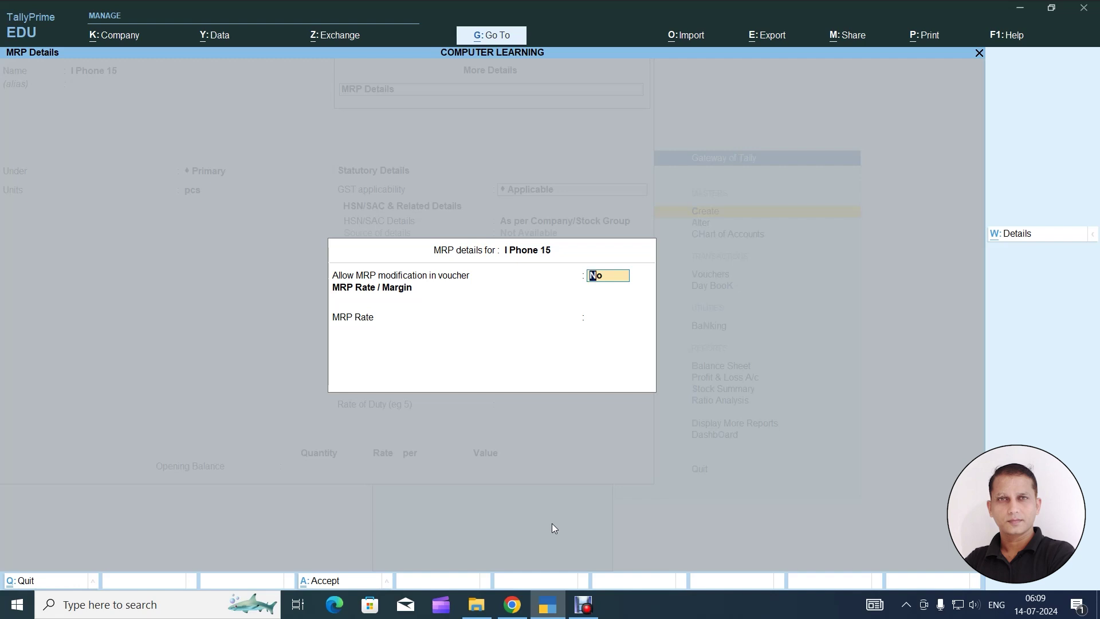
pyautogui.write('y')
pyautogui.press('Return')
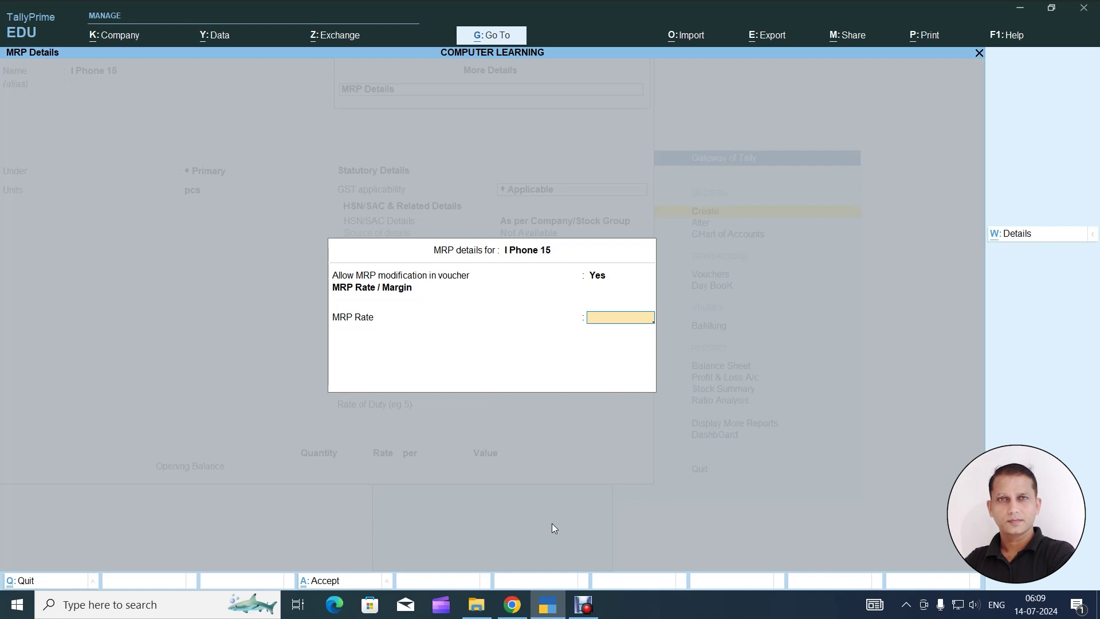
pyautogui.write('79900')
pyautogui.press('Return')
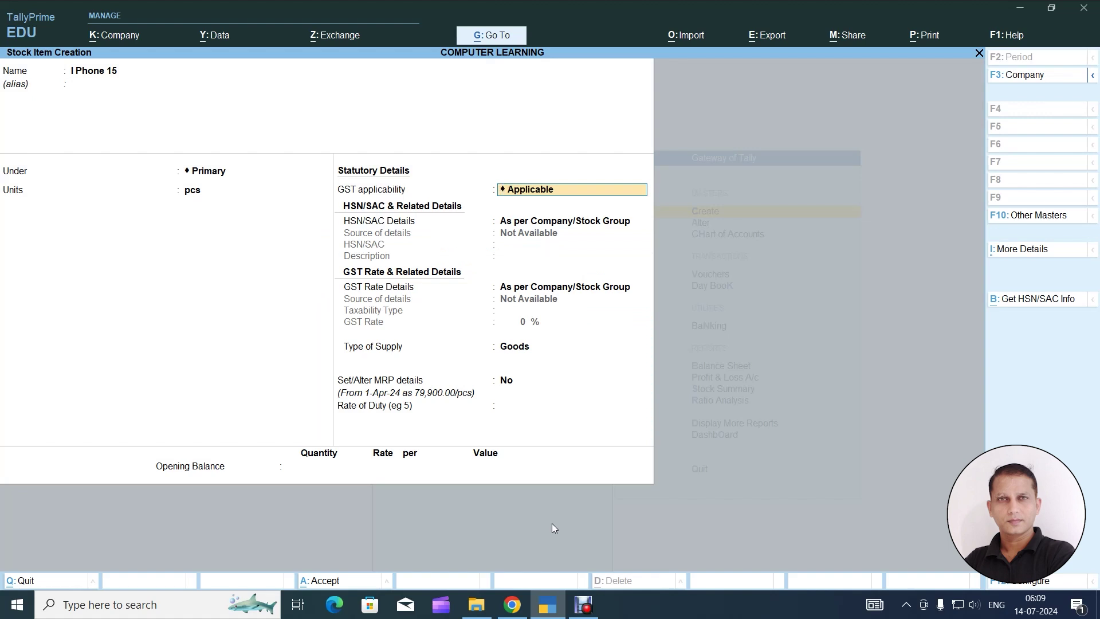
# Step: Keep GST applicable, specify the HSN/SAC details directly for the item and enter HSN/SAC code 8511
pyautogui.press('Return')
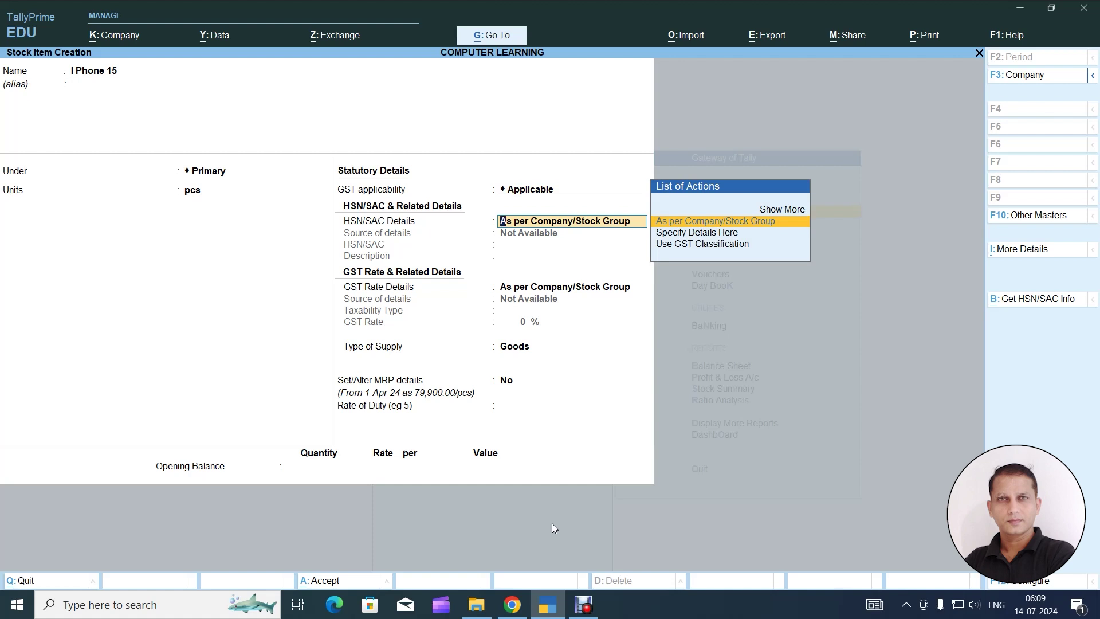
pyautogui.press('Down')
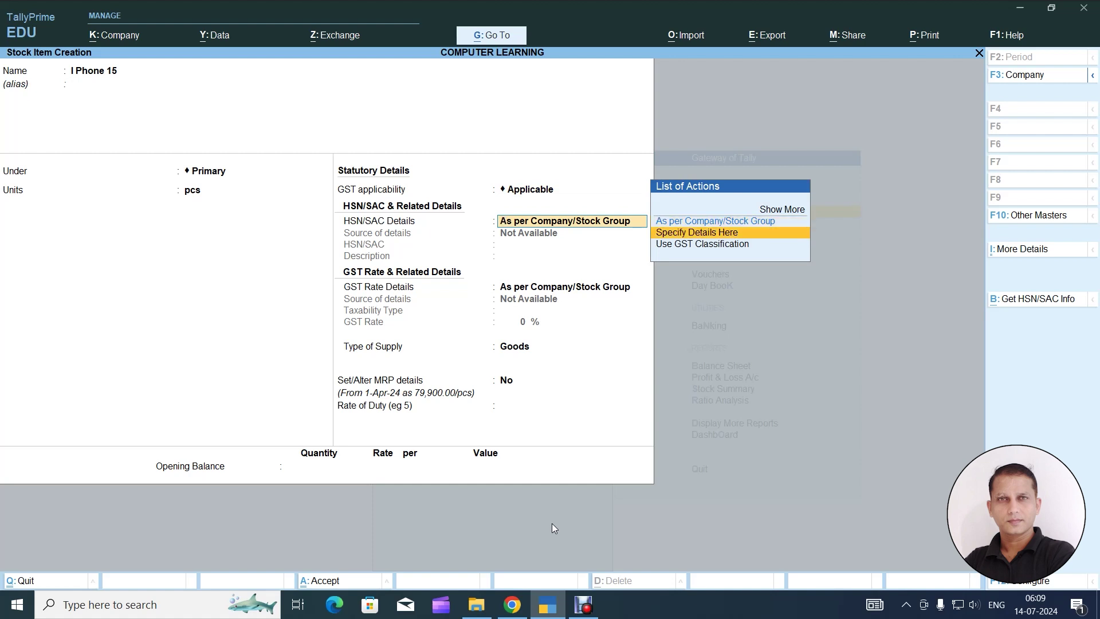
pyautogui.press('Return')
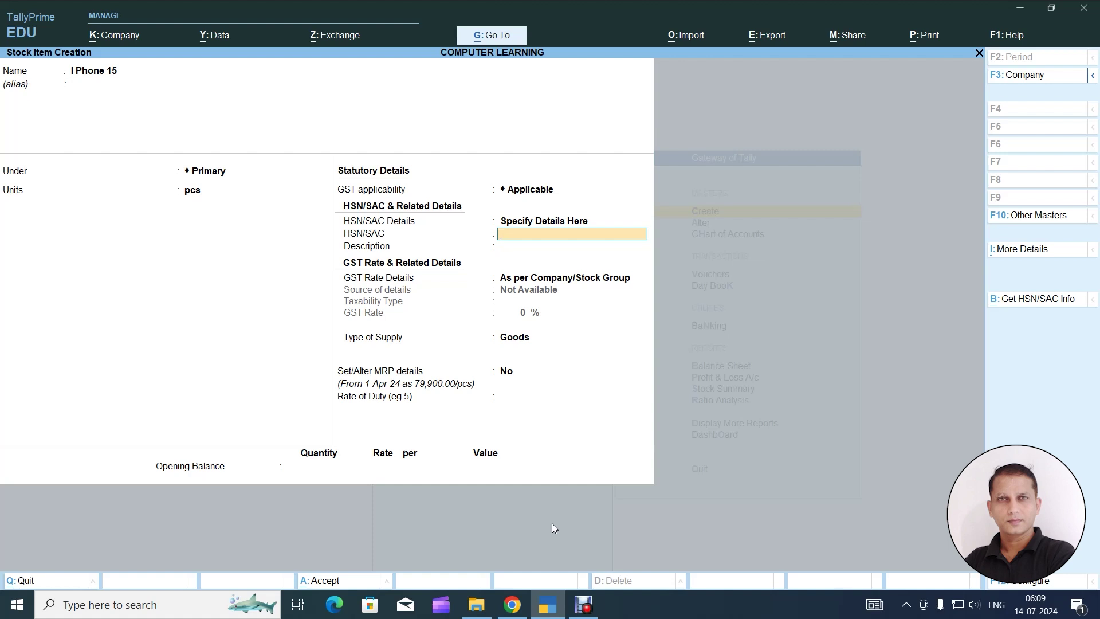
pyautogui.write('8511')
pyautogui.press('Return')
pyautogui.press('Return')
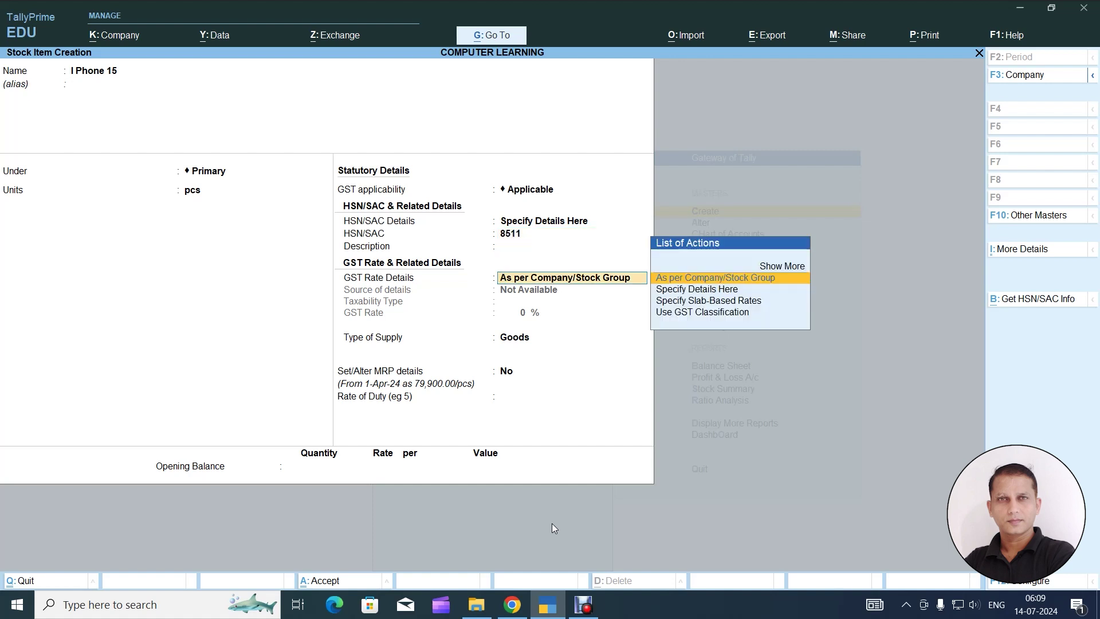
# Step: Specify the GST rate details directly for the item as Taxable with a GST rate of 18%
pyautogui.press('Down')
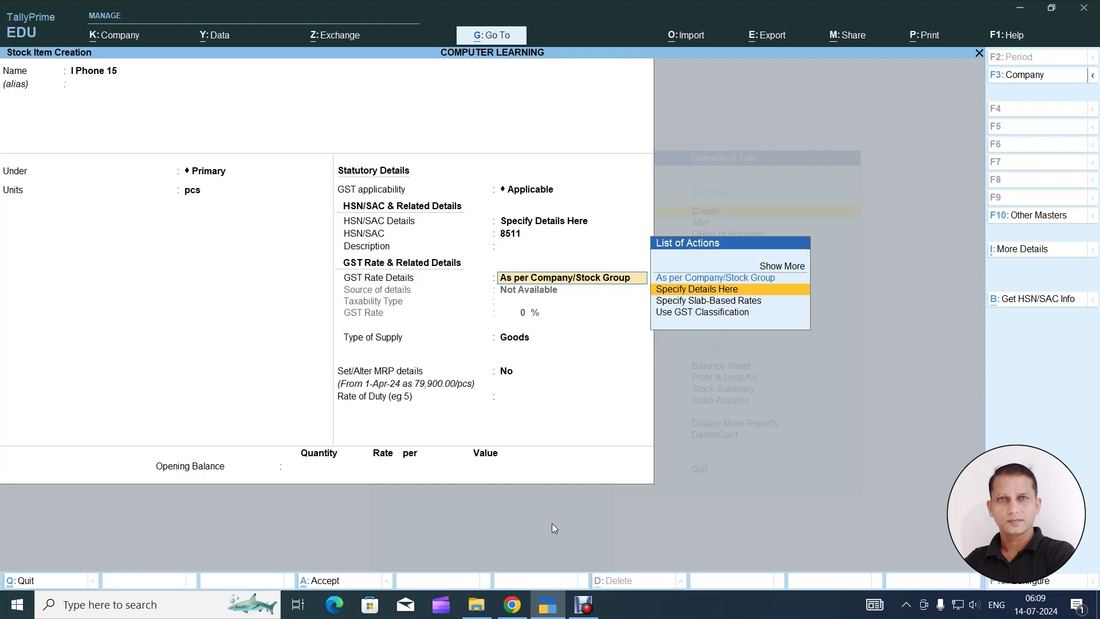
pyautogui.press('Return')
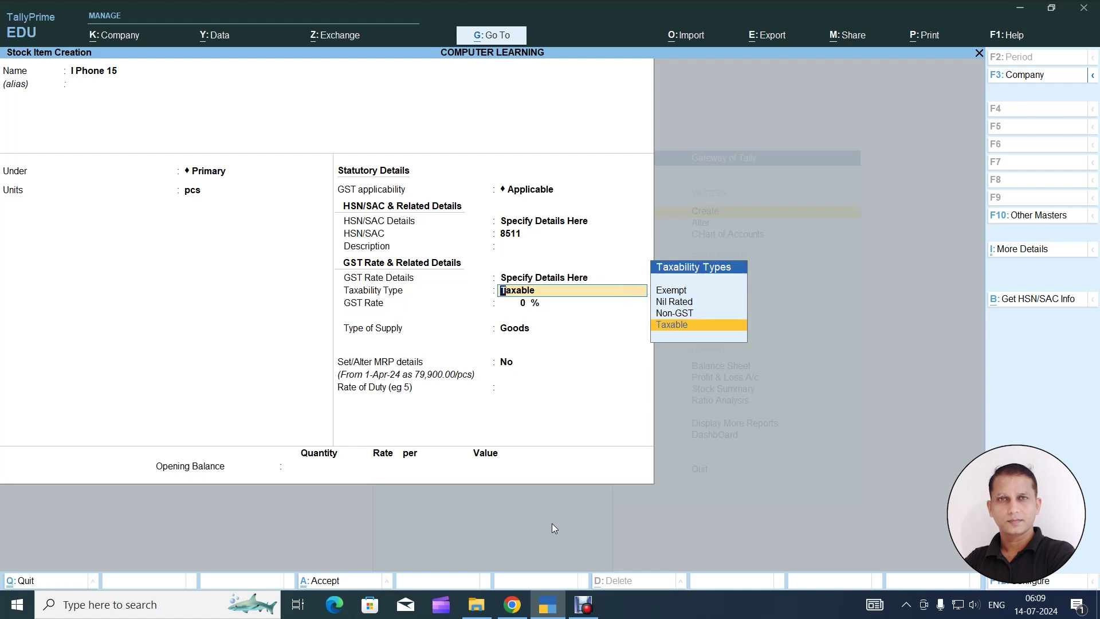
pyautogui.press('Return')
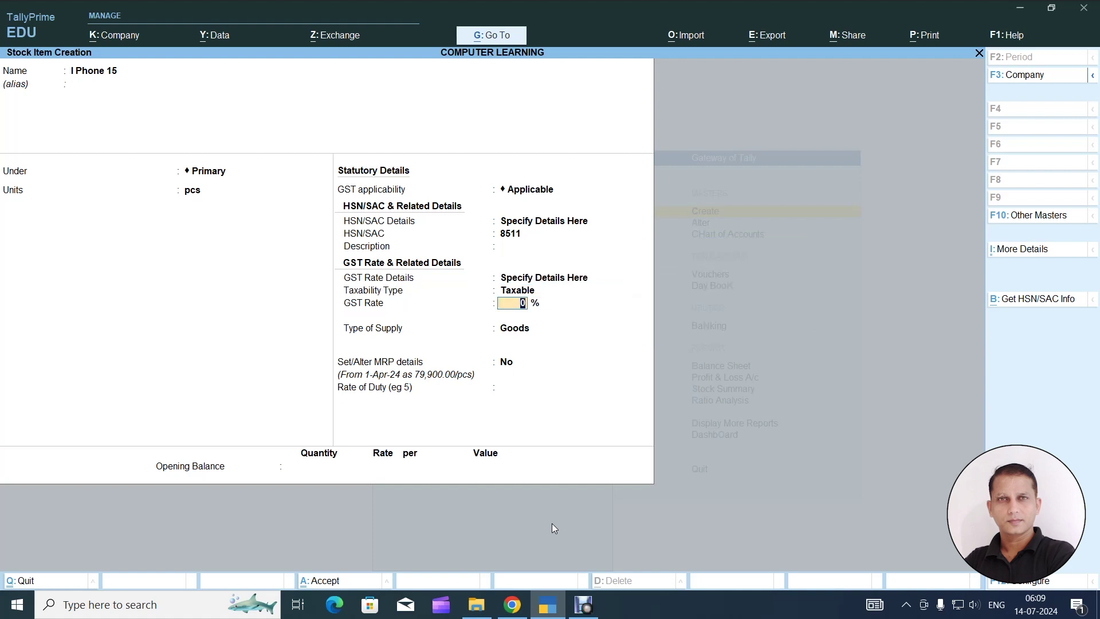
pyautogui.write('18')
pyautogui.press('Return')
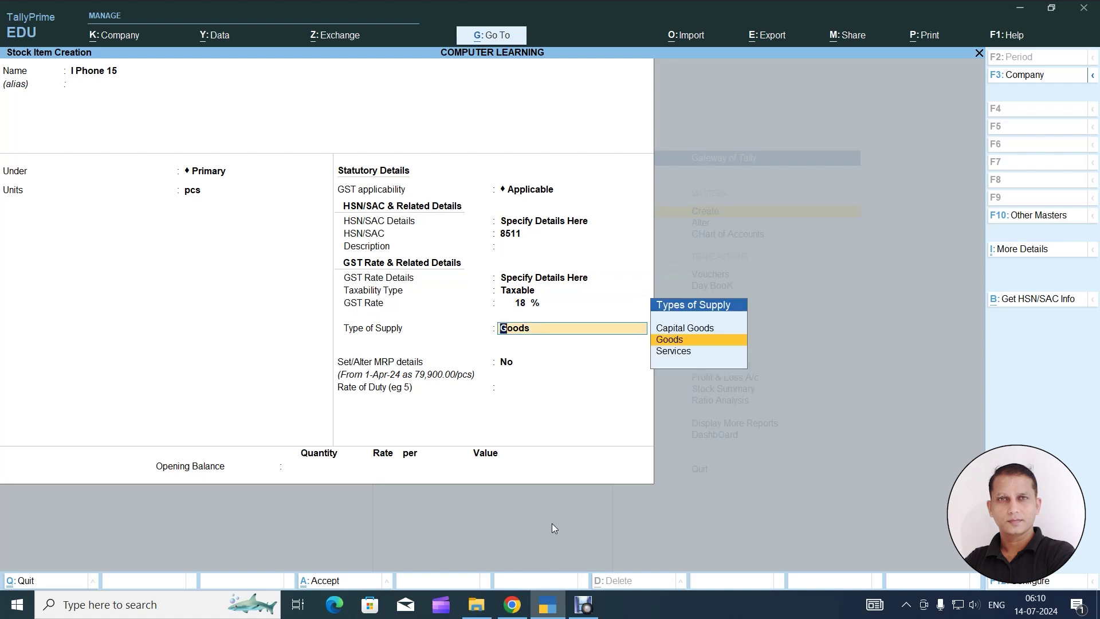
# Step: Keep Goods as the type of supply, save the I Phone 15 stock item and return to the Gateway of Tally
pyautogui.press('Return')
pyautogui.press('Return')
pyautogui.press('Return')
pyautogui.press('Return')
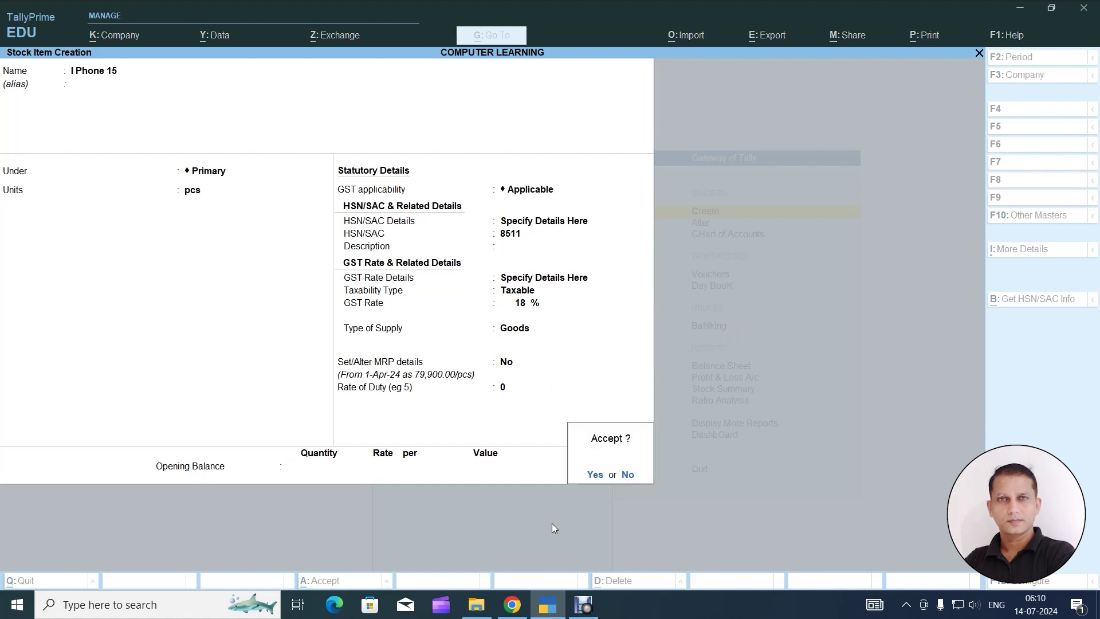
pyautogui.press('Return')
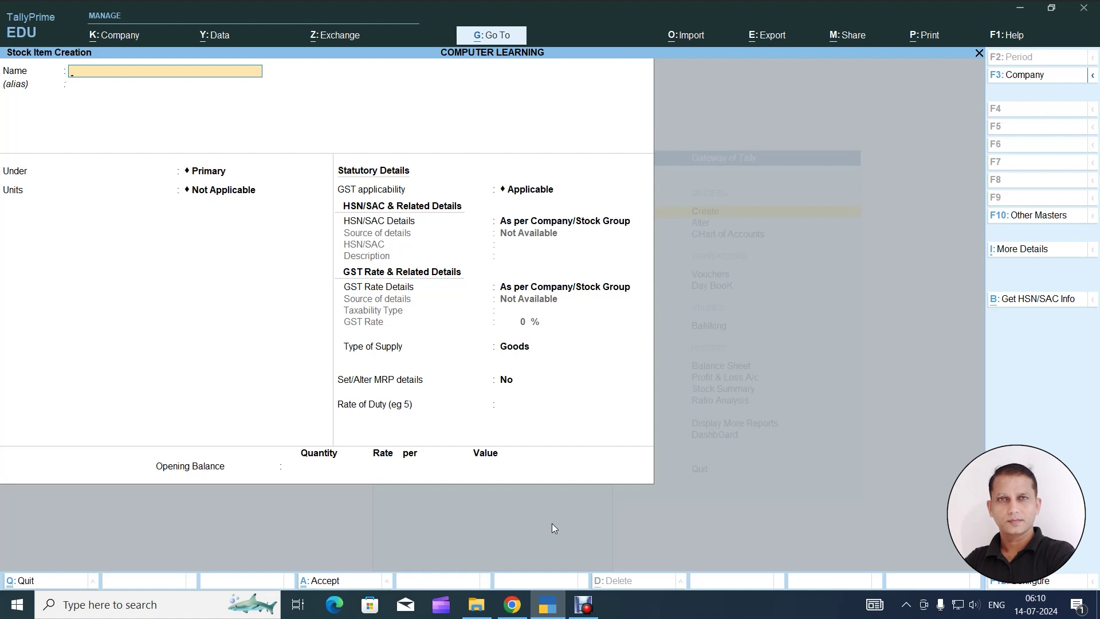
pyautogui.press('Escape')
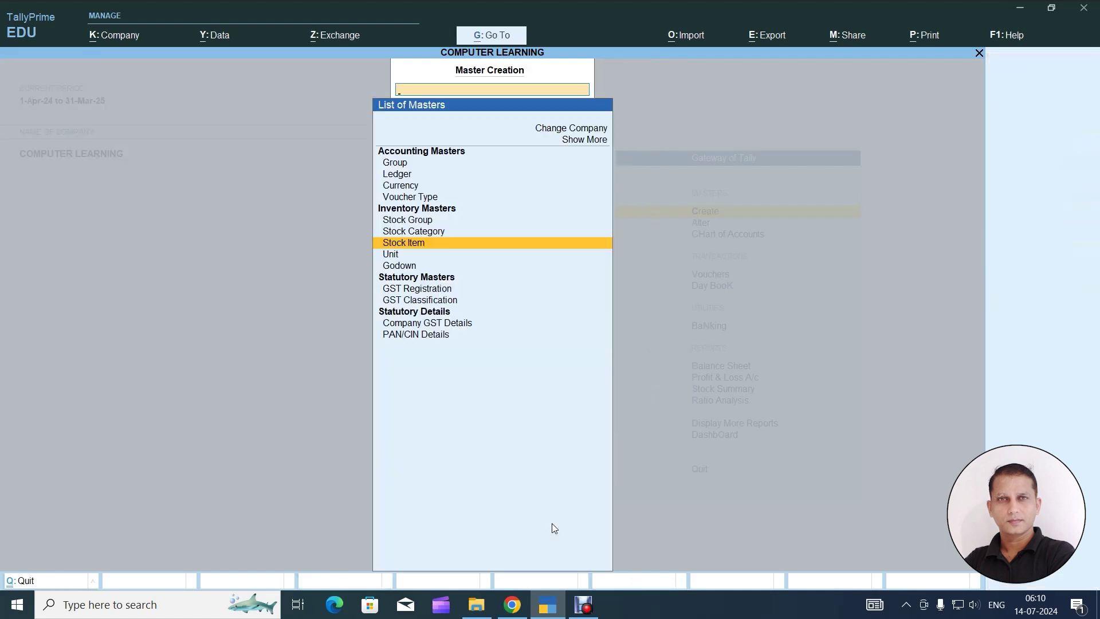
pyautogui.press('Escape')
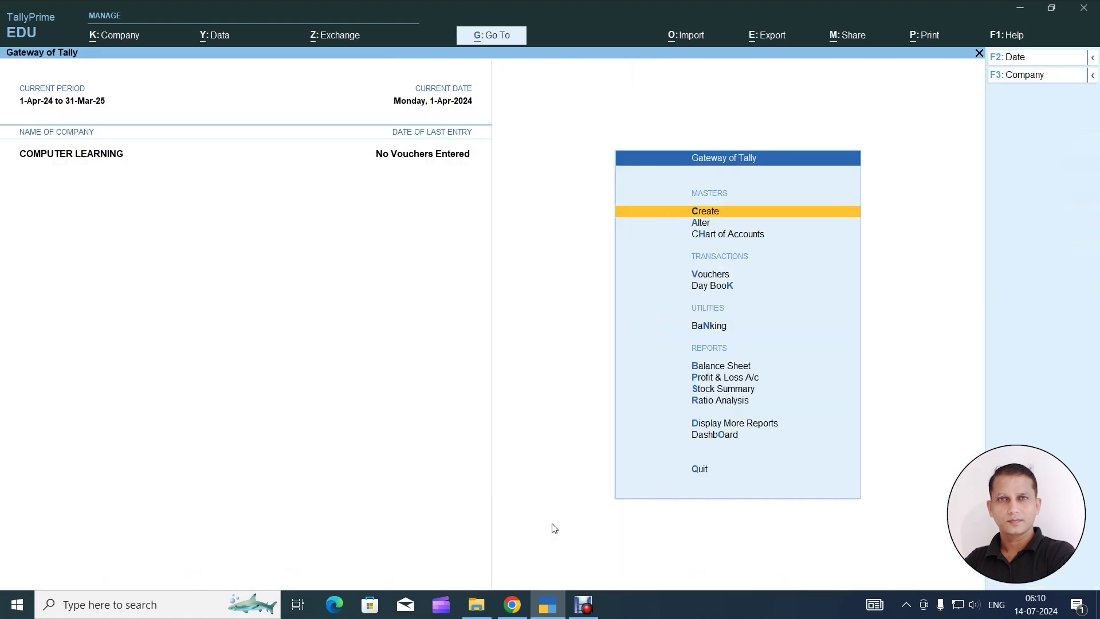
# Step: Open the stock item Sumsung Galaxy S24 for alteration
pyautogui.press('Down')
pyautogui.press('Return')
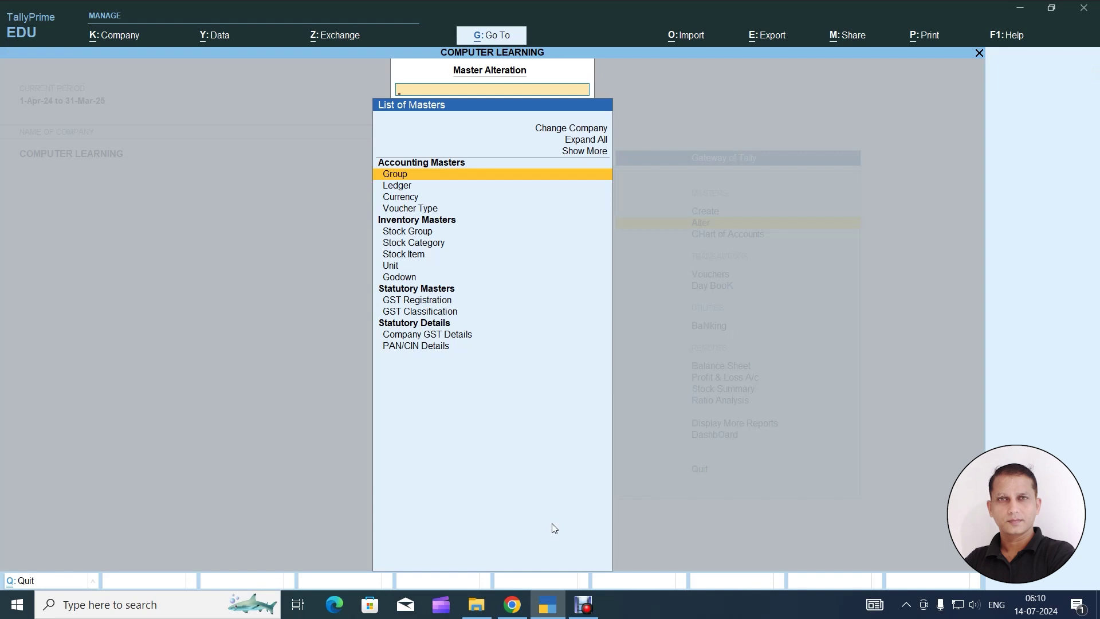
pyautogui.press('Down')
pyautogui.press('Down')
pyautogui.press('Down')
pyautogui.press('Down')
pyautogui.press('Down')
pyautogui.press('Down')
pyautogui.press('Return')
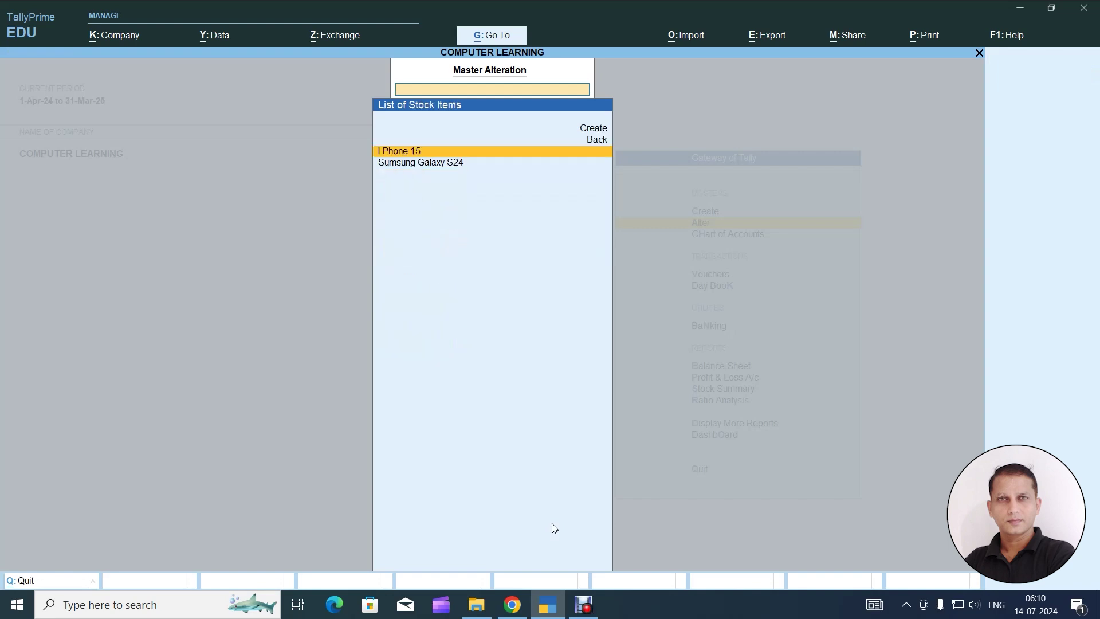
pyautogui.press('Down')
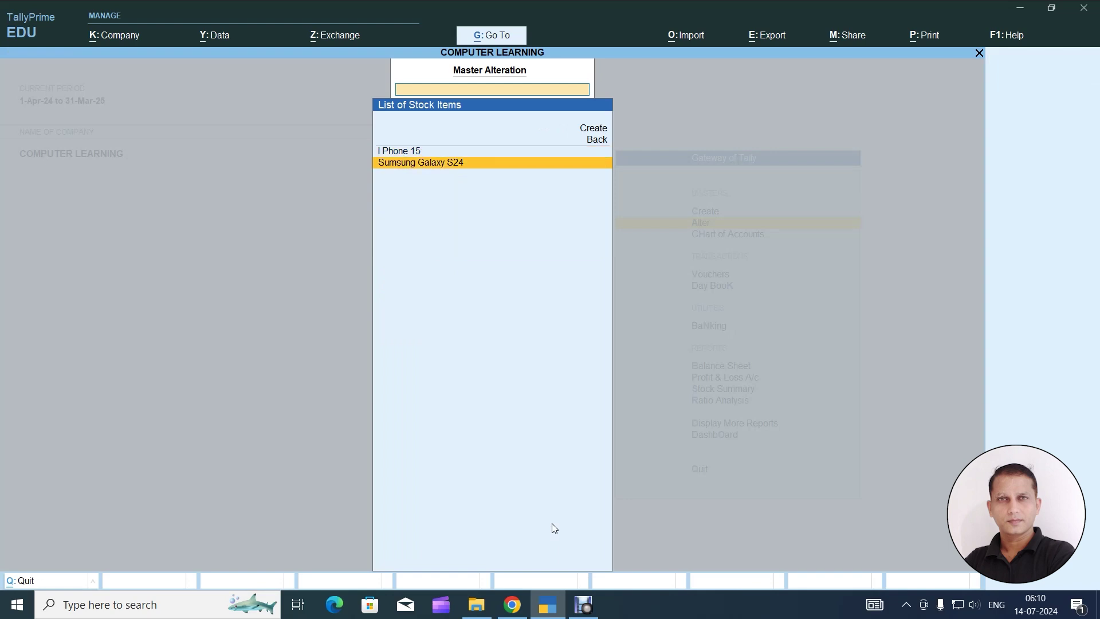
pyautogui.press('Up')
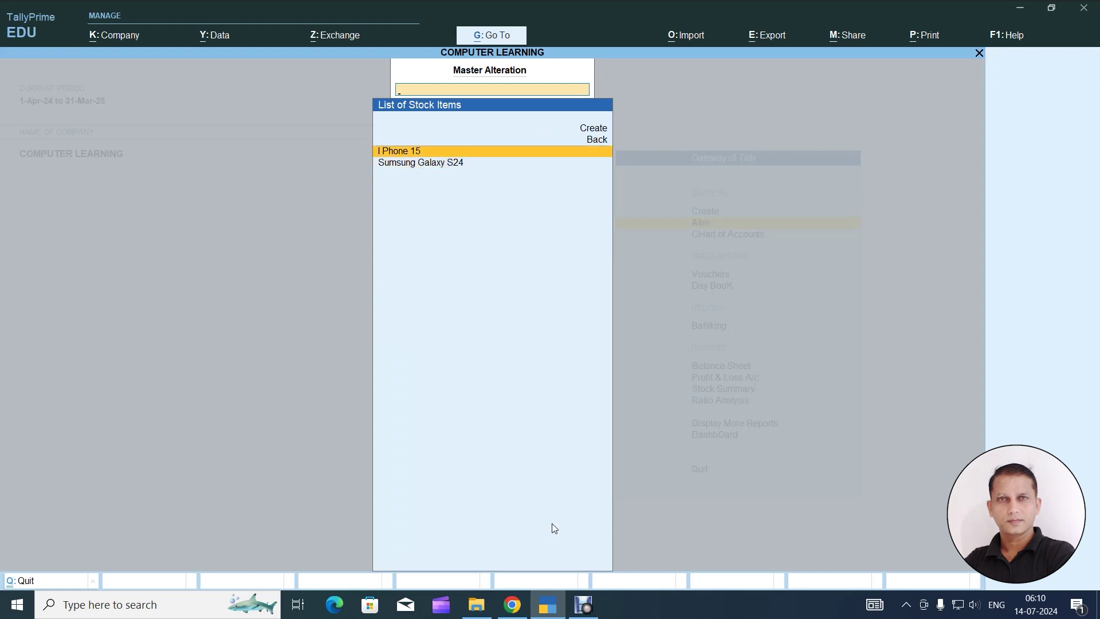
pyautogui.press('Down')
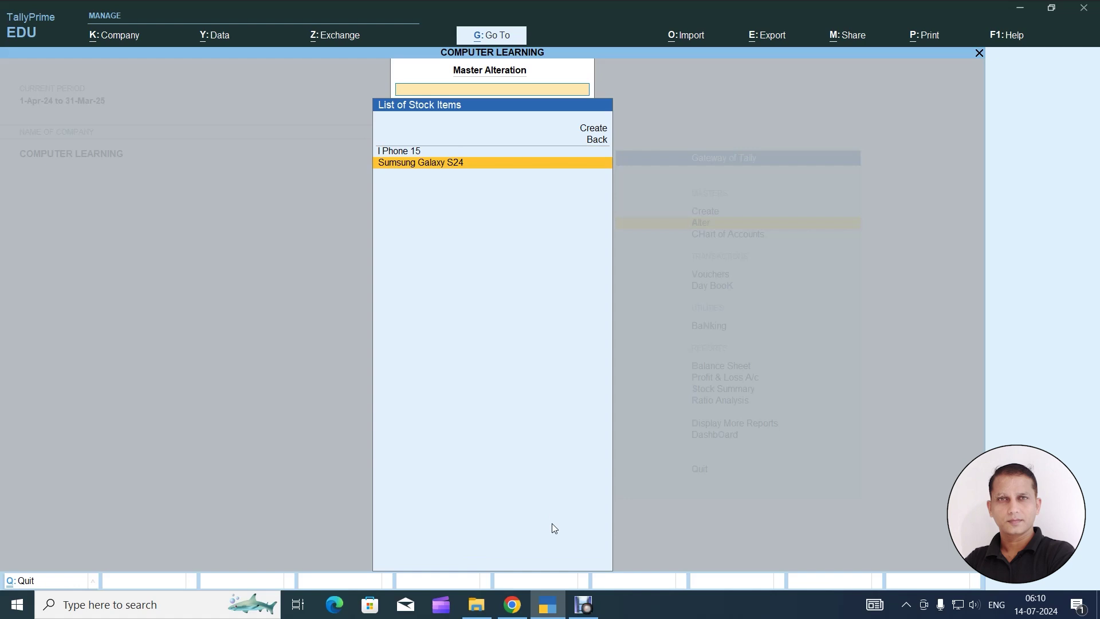
pyautogui.press('Return')
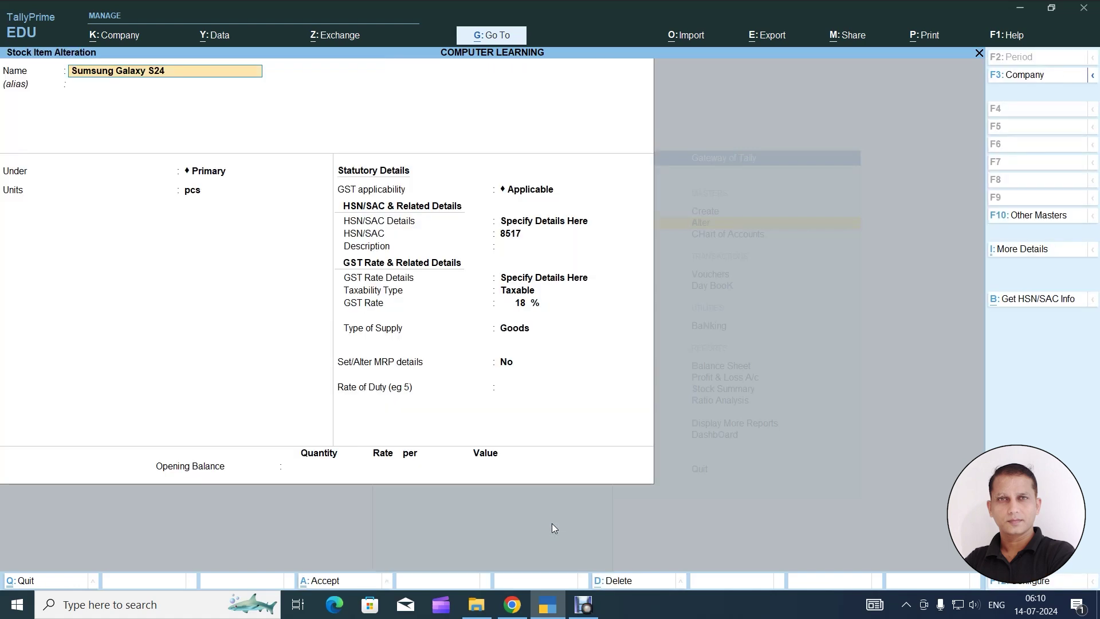
# Step: In the item's MRP details, allow MRP modification in vouchers and set the MRP rate to 134999
pyautogui.hotkey('ctrl', 'i')
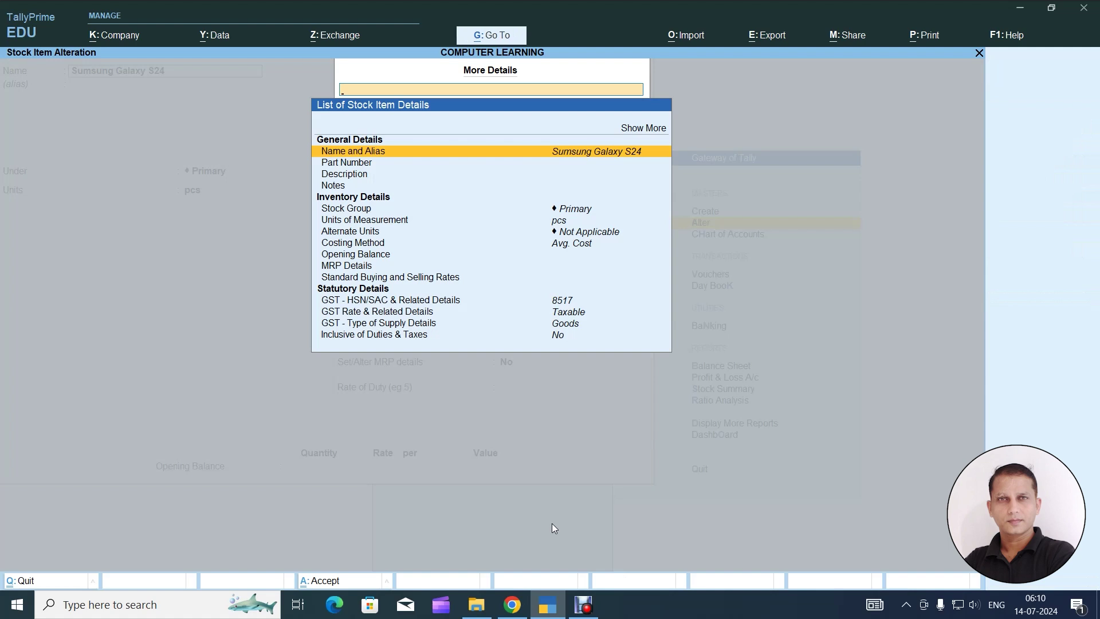
pyautogui.press('Down')
pyautogui.press('Down')
pyautogui.press('Down')
pyautogui.press('Down')
pyautogui.press('Down')
pyautogui.press('Down')
pyautogui.press('Down')
pyautogui.press('Down')
pyautogui.press('Down')
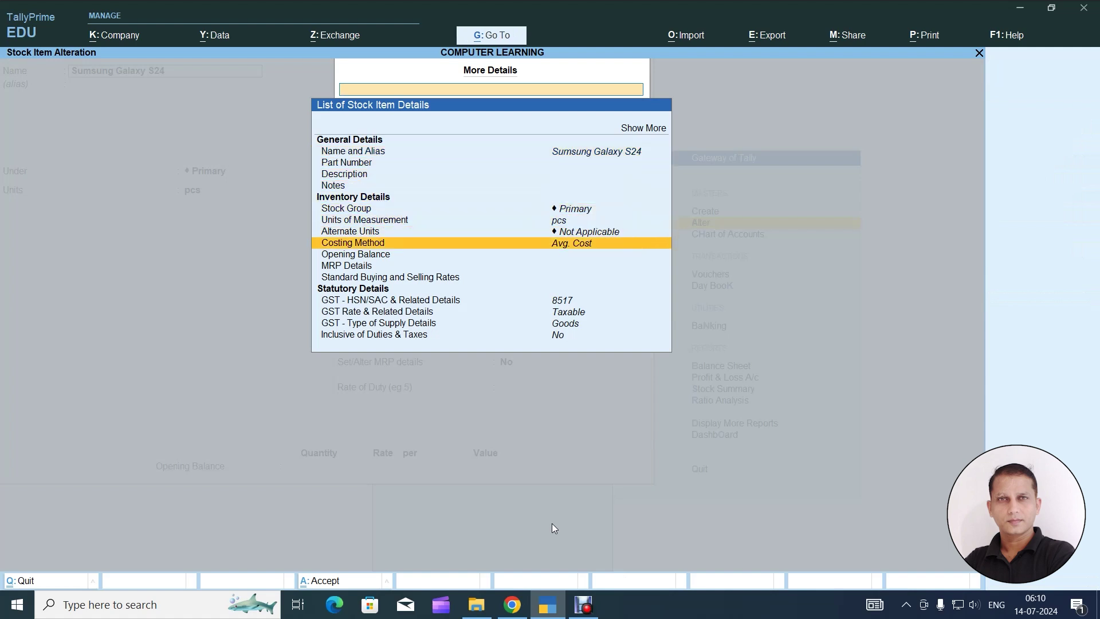
pyautogui.press('Return')
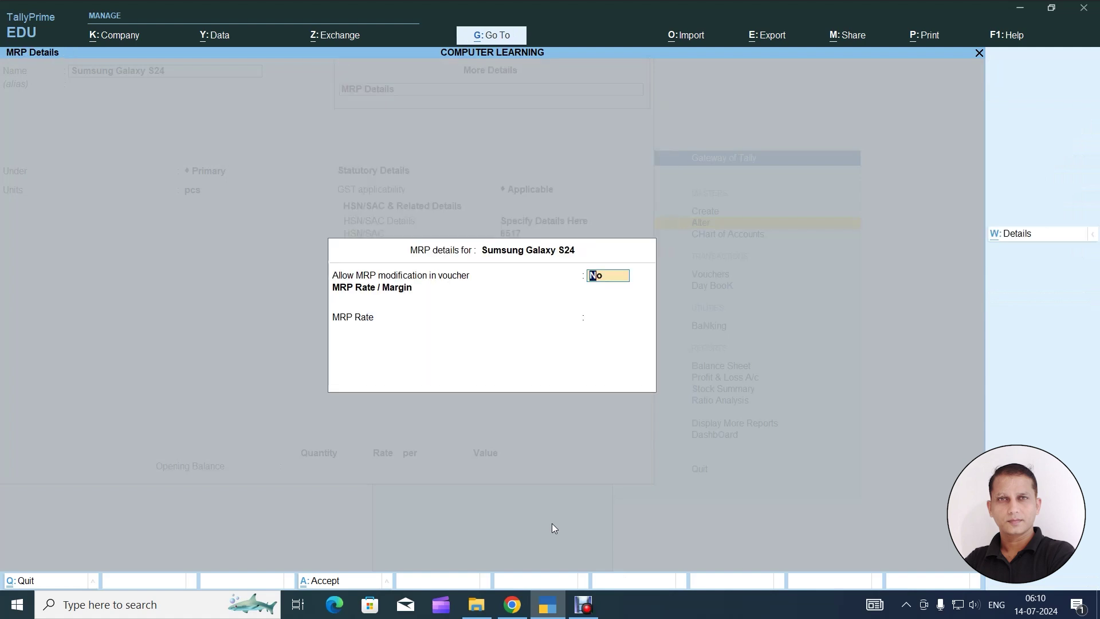
pyautogui.write('y')
pyautogui.press('Return')
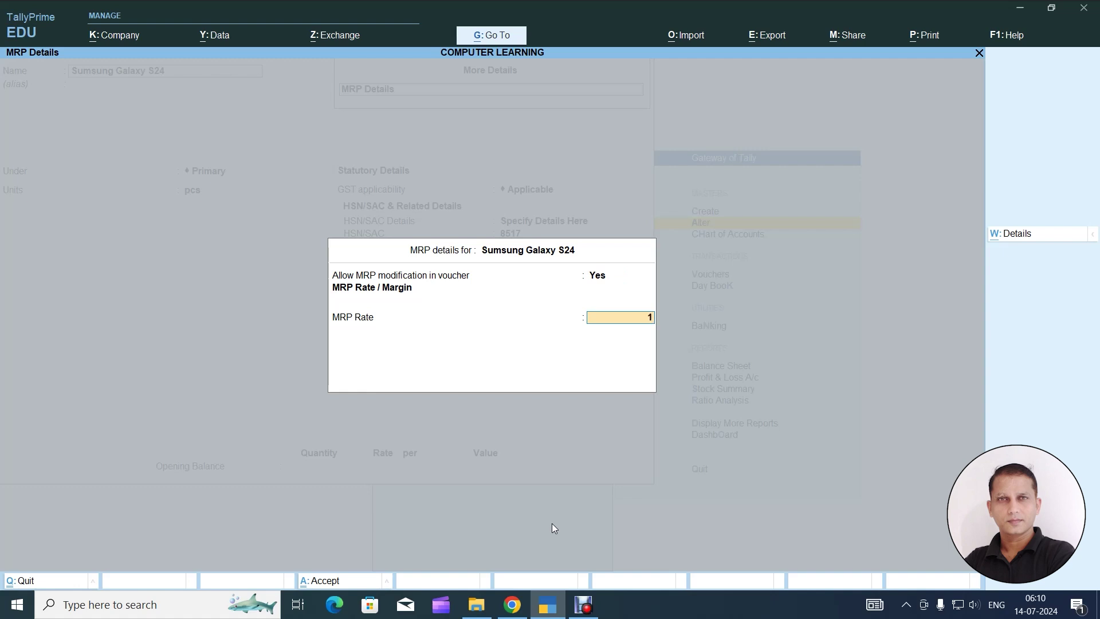
pyautogui.write('134999')
pyautogui.press('Return')
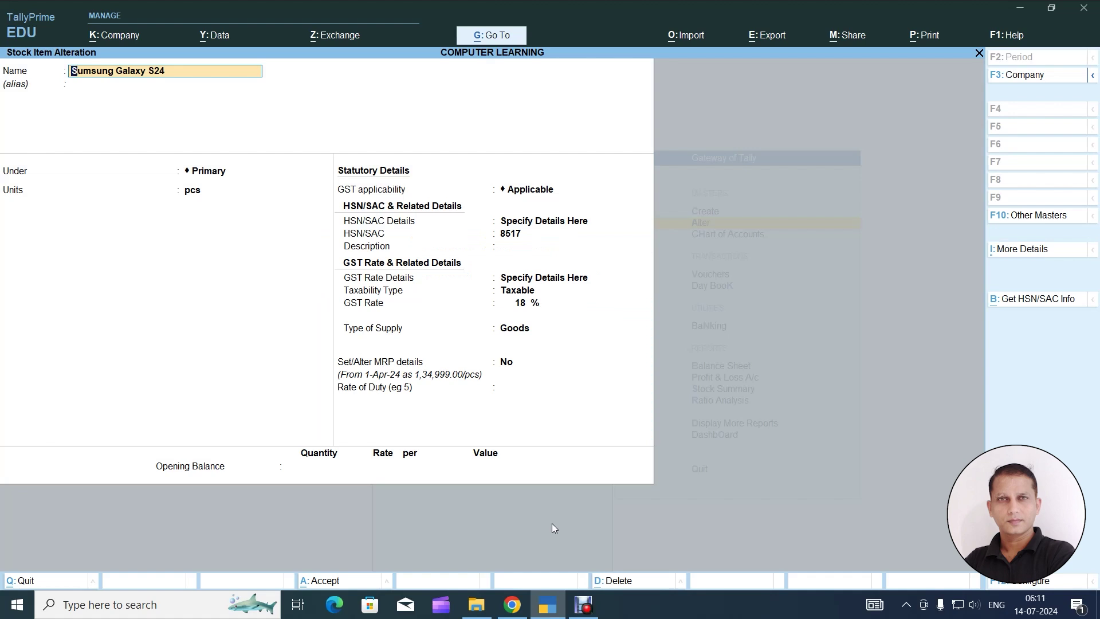
# Step: Keep the remaining details of Sumsung Galaxy S24, save the stock item and return to the Gateway of Tally
pyautogui.press('Return')
pyautogui.press('Return')
pyautogui.press('Return')
pyautogui.press('Return')
pyautogui.press('Return')
pyautogui.press('Return')
pyautogui.press('Return')
pyautogui.press('Return')
pyautogui.press('Return')
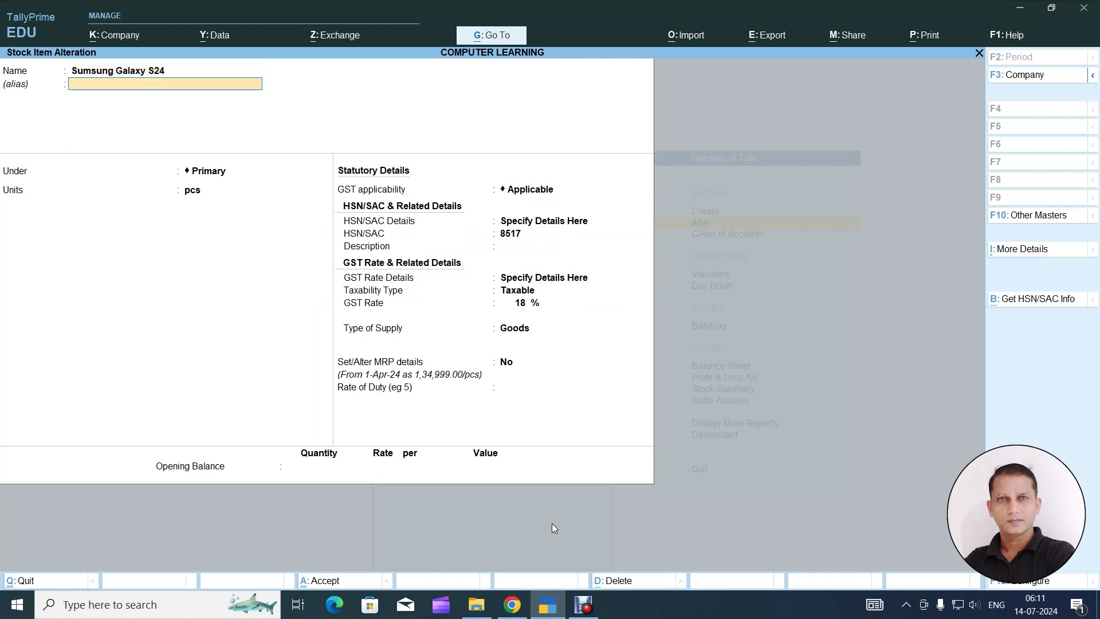
pyautogui.press('Return')
pyautogui.press('Return')
pyautogui.press('Return')
pyautogui.press('Return')
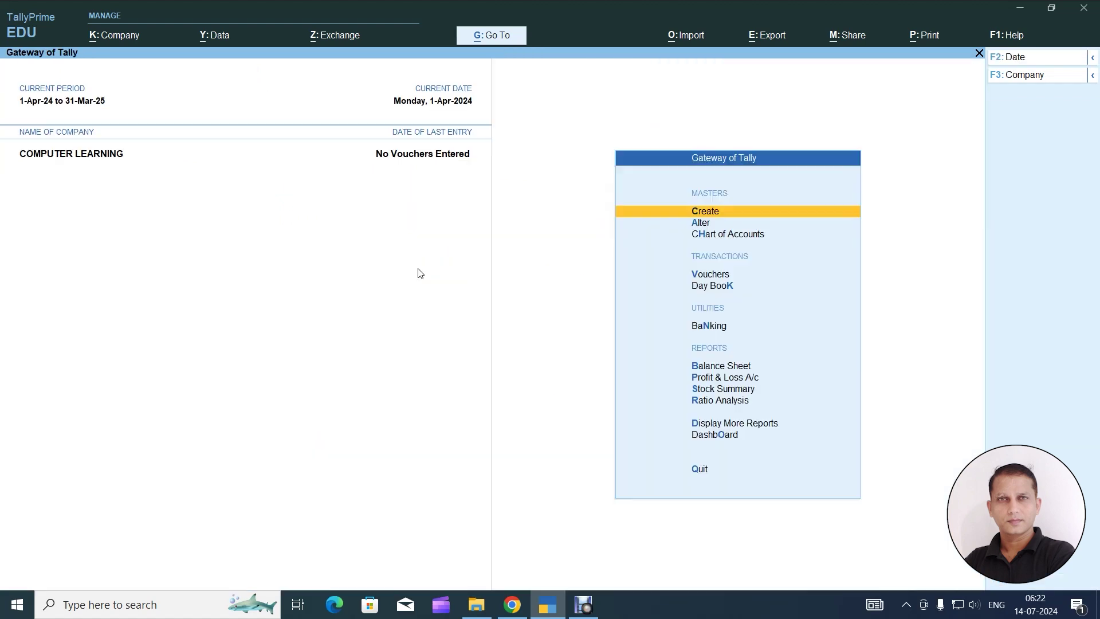
# Step: Open voucher entry to create a new sales voucher
pyautogui.press('Down')
pyautogui.press('Down')
pyautogui.press('Down')
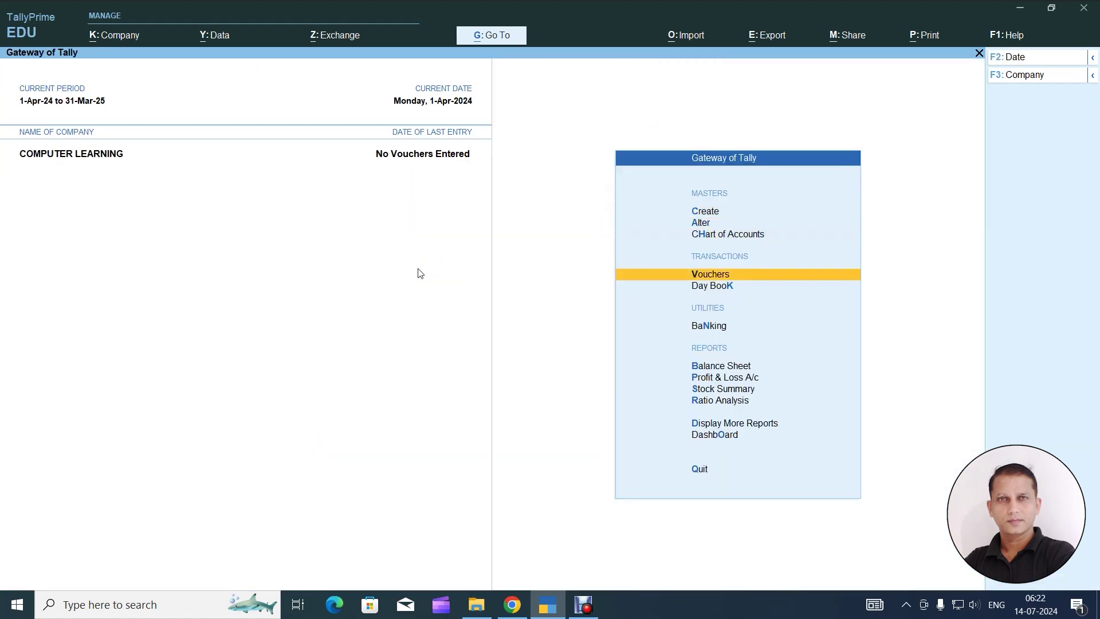
pyautogui.press('Return')
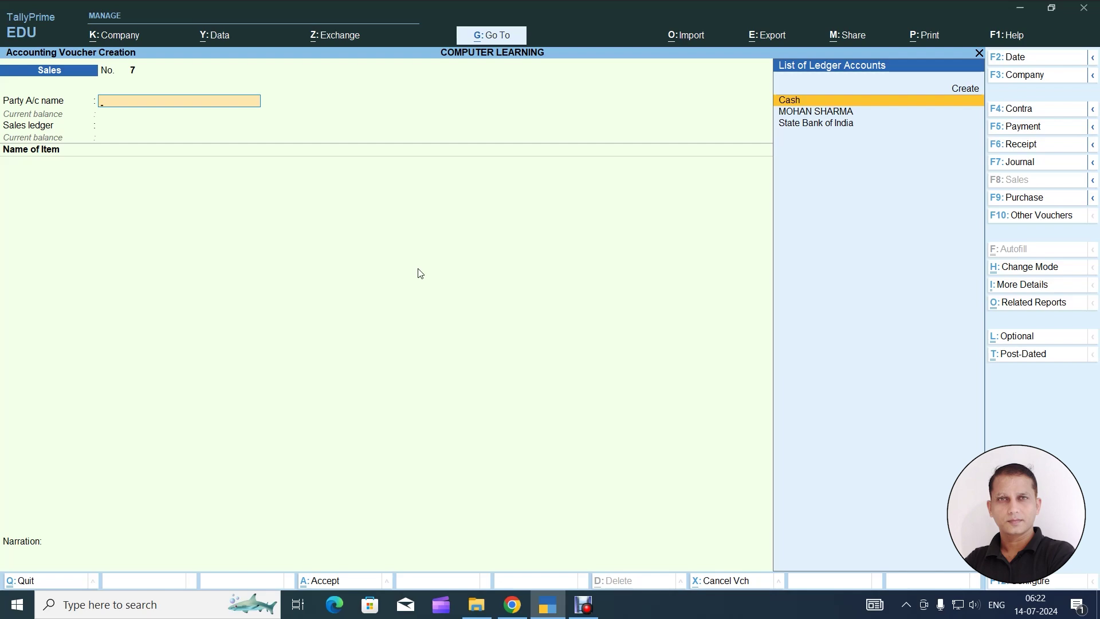
# Step: Choose Cash as the party account, leave the dispatch details blank, and select SALES AC as the sales ledger
pyautogui.press('Return')
pyautogui.press('Return')
pyautogui.press('Return')
pyautogui.press('Return')
pyautogui.press('Return')
pyautogui.press('Return')
pyautogui.press('Return')
pyautogui.press('Return')
pyautogui.press('Return')
pyautogui.press('Return')
pyautogui.press('Return')
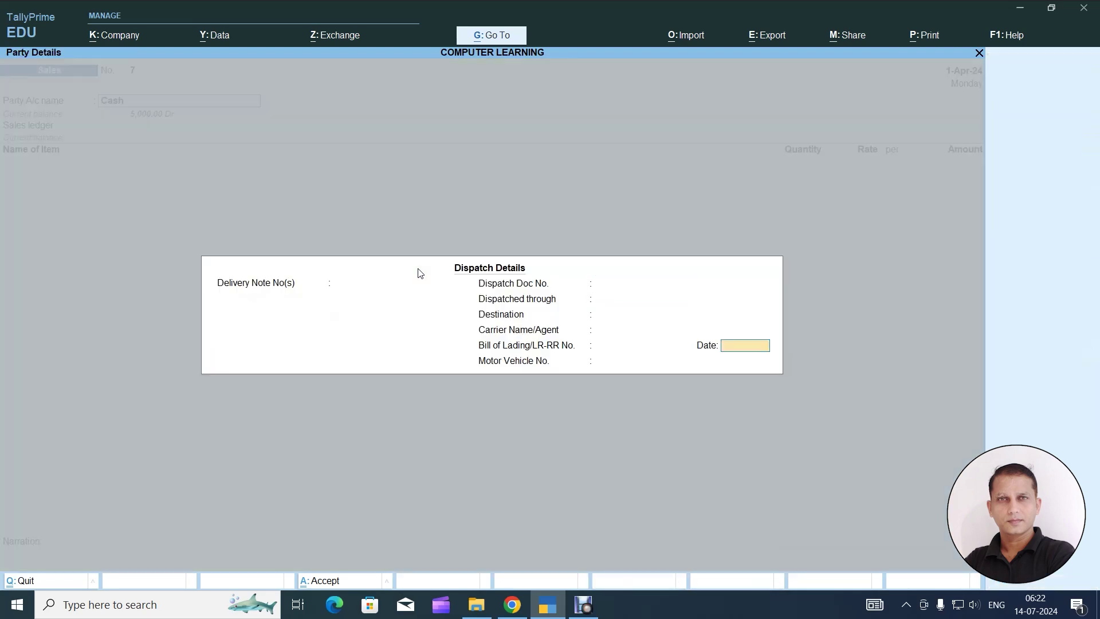
pyautogui.press('Return')
pyautogui.press('Return')
pyautogui.press('Return')
pyautogui.press('Return')
pyautogui.press('Return')
pyautogui.press('Return')
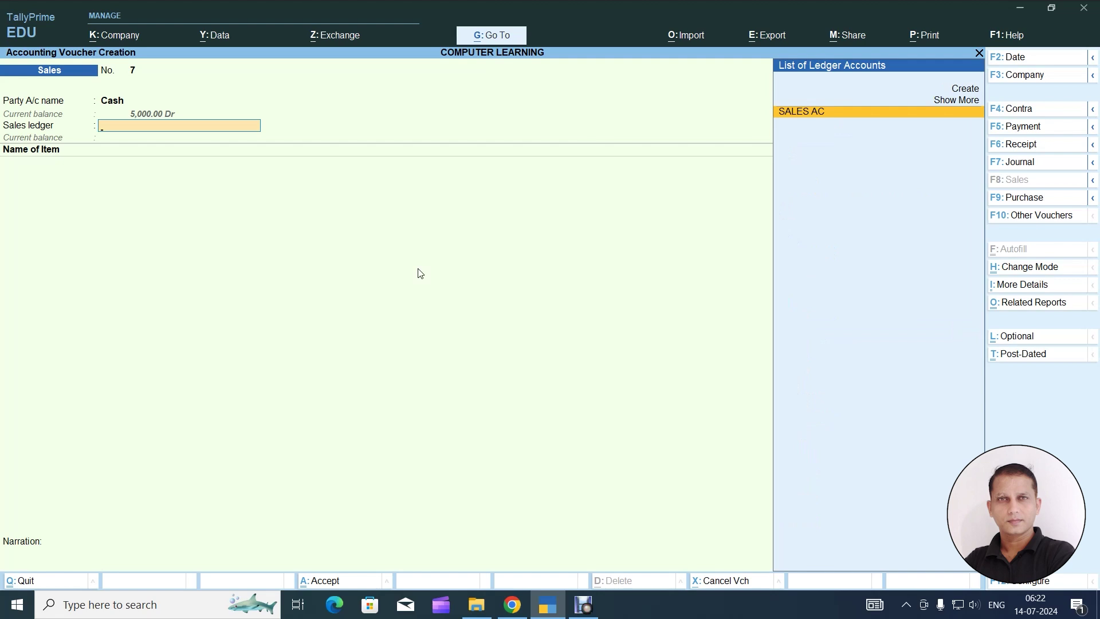
pyautogui.press('Return')
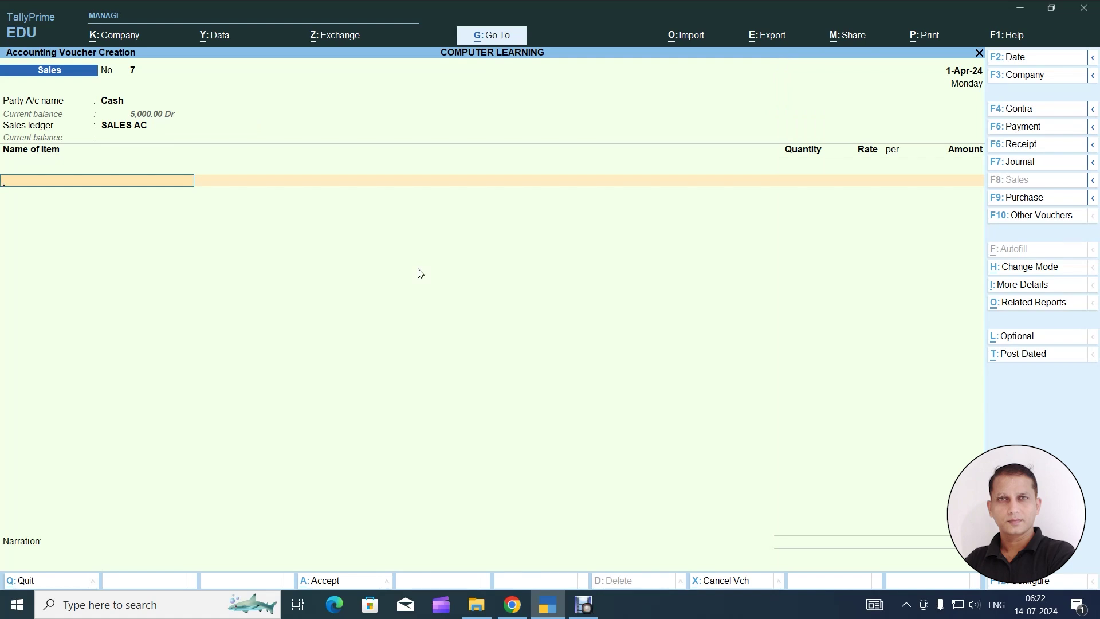
# Step: Add I Phone 15 to the voucher and keep its MRP of 79,900.00/pcs
pyautogui.write('I')
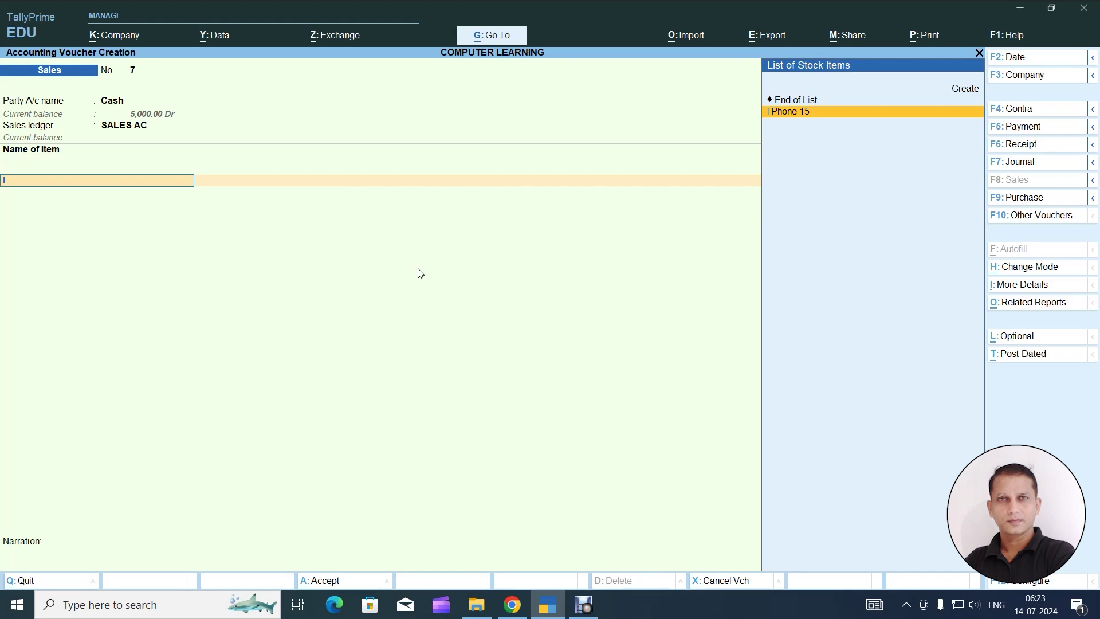
pyautogui.press('Return')
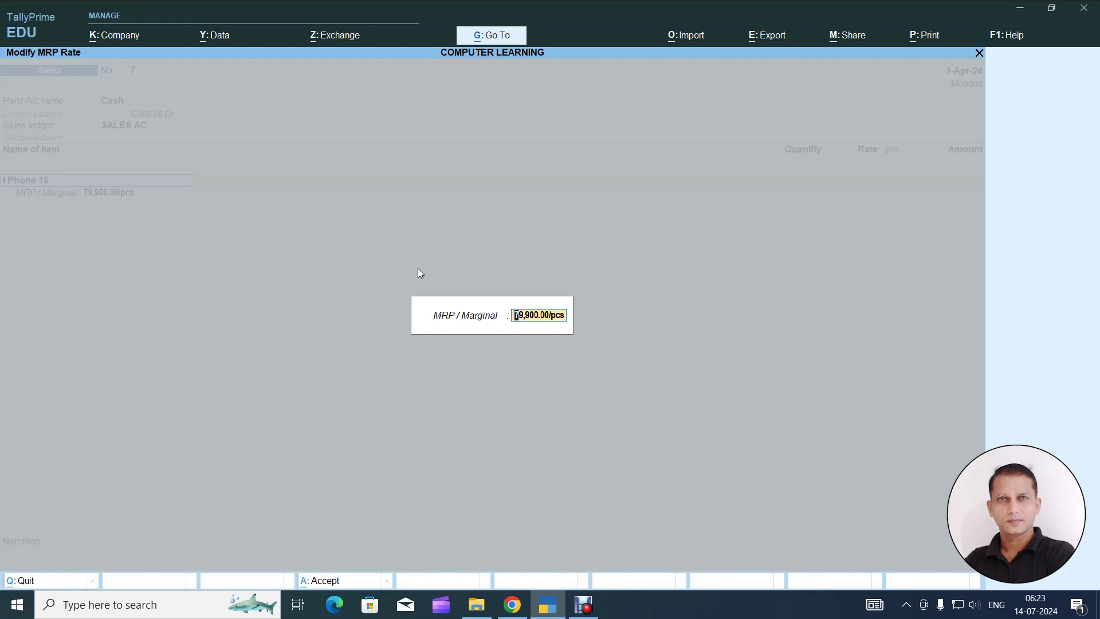
pyautogui.press('Return')
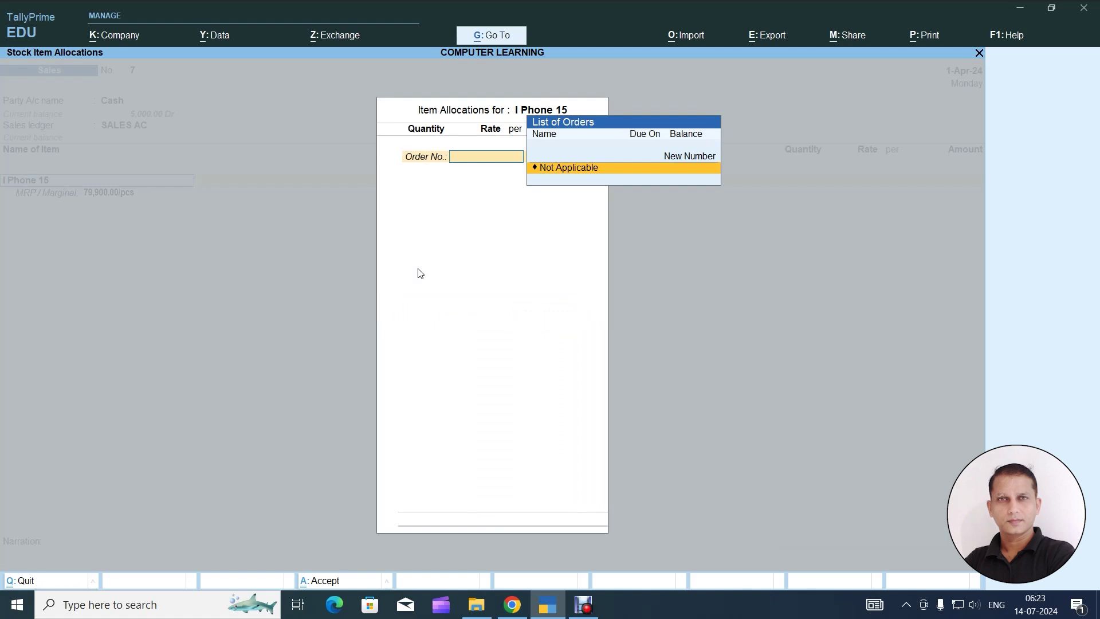
# Step: Allocate 1 pcs of I Phone 15 at a rate of 70,999 with the order number Not Applicable
pyautogui.press('Return')
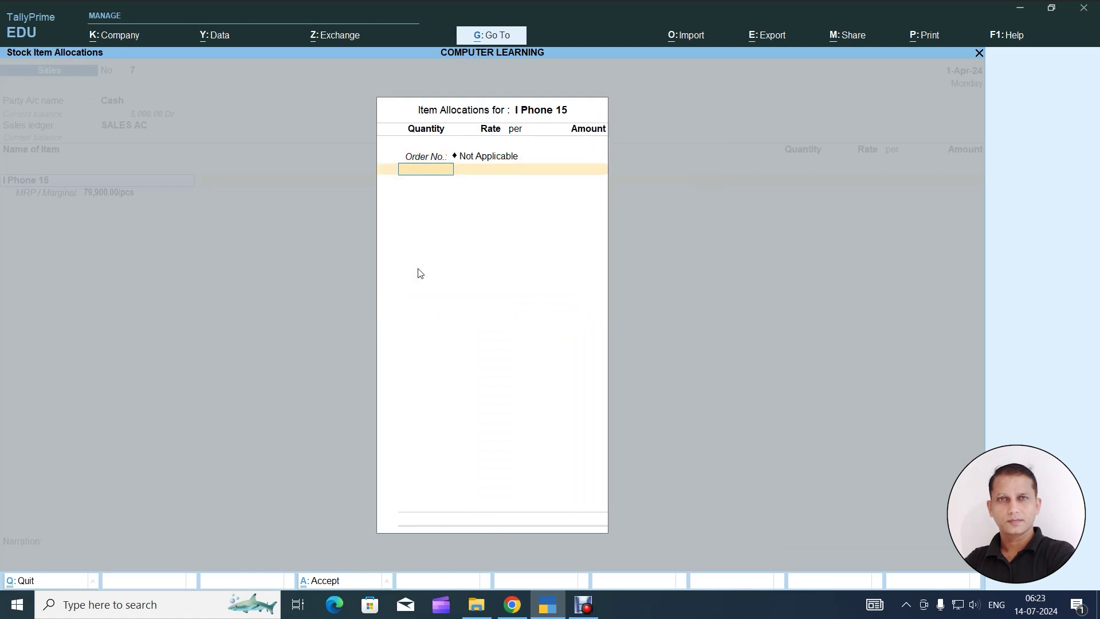
pyautogui.write('1')
pyautogui.press('Return')
pyautogui.press('Return')
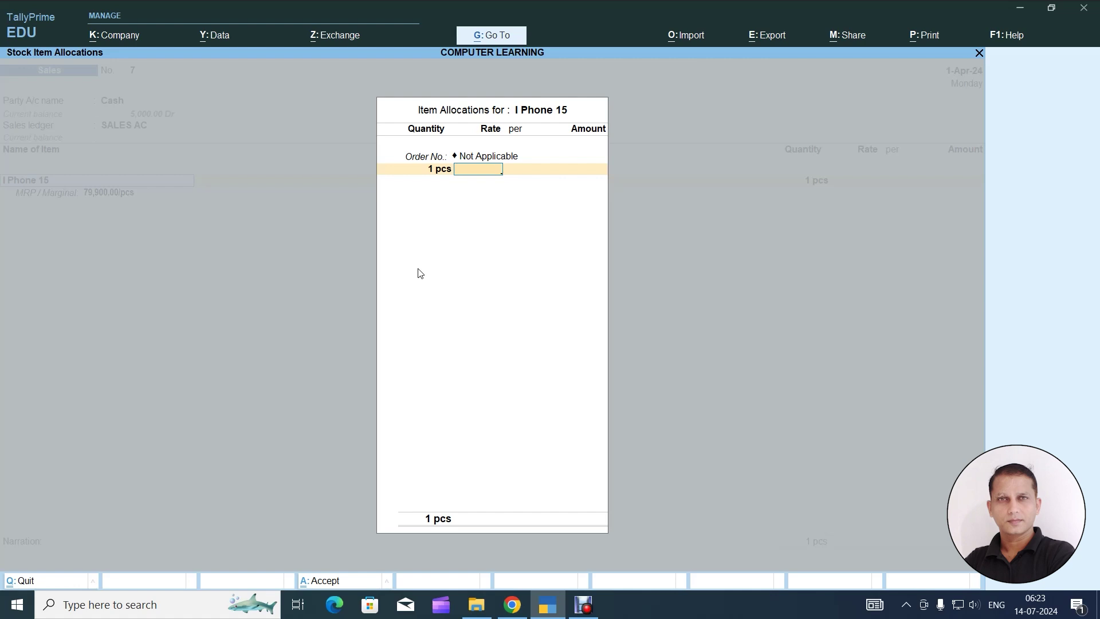
pyautogui.write('0999')
pyautogui.press('Return')
pyautogui.press('Return')
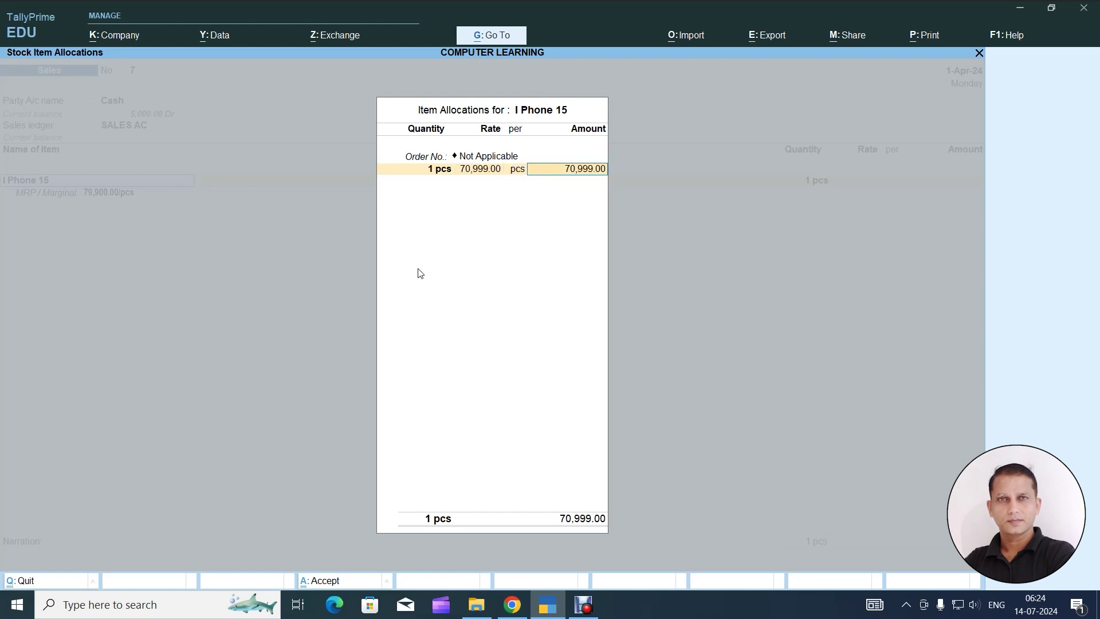
pyautogui.press('Return')
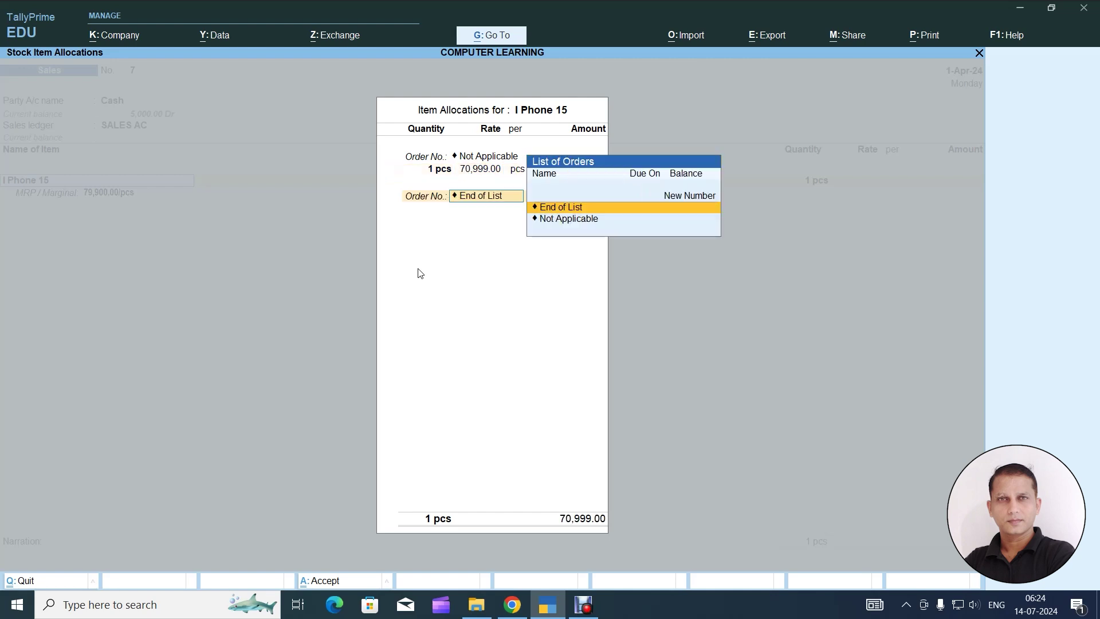
pyautogui.press('Return')
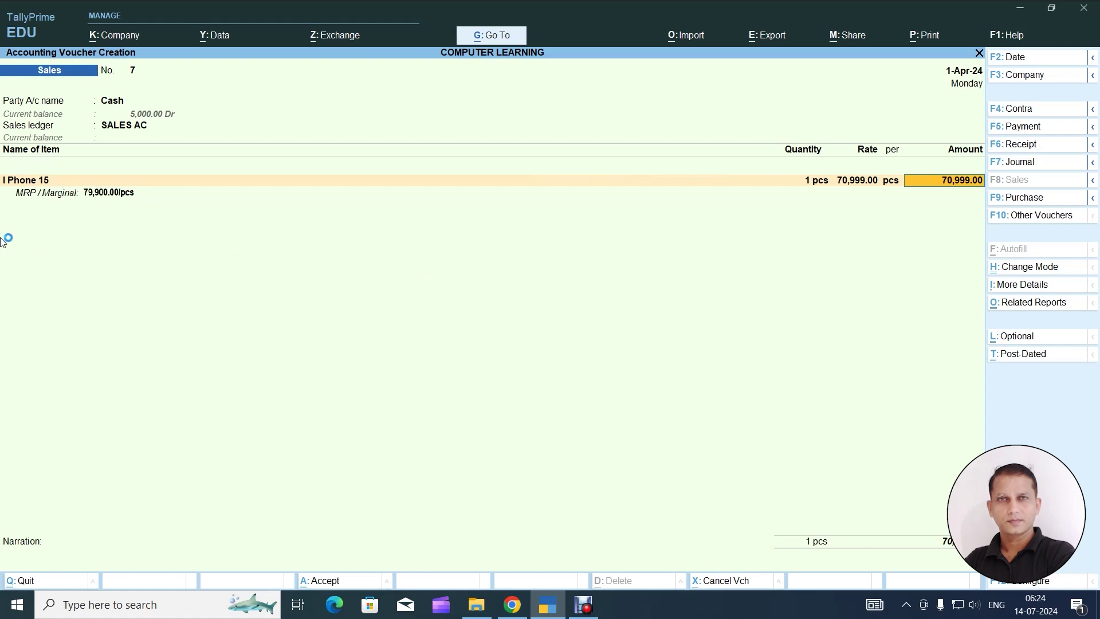
pyautogui.click(12, 194)
pyautogui.press('Return')
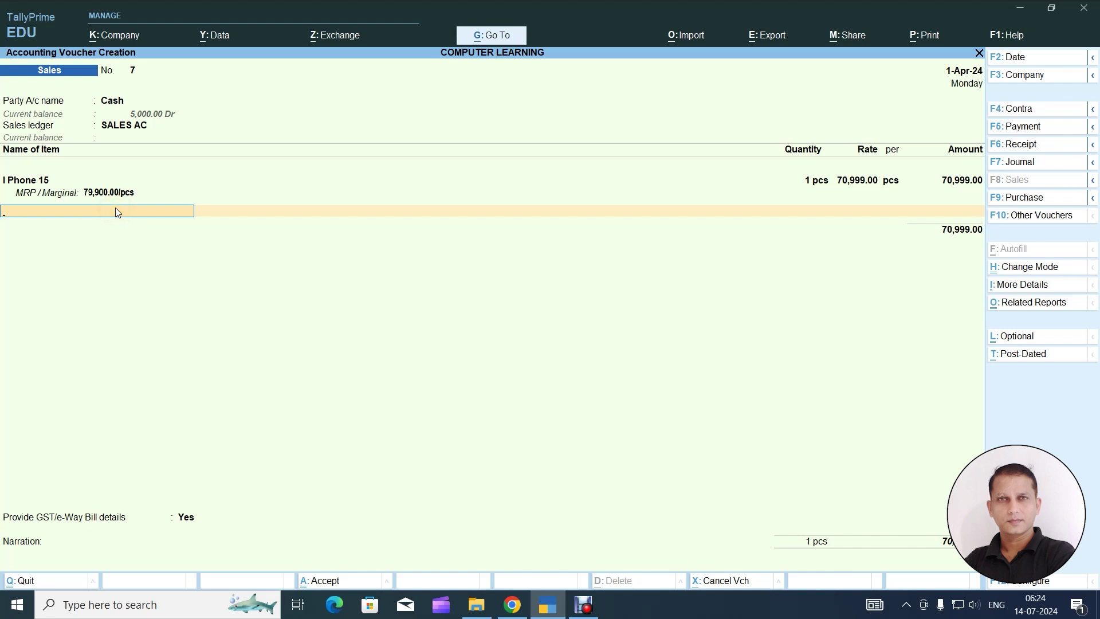
# Step: End the item list and add the CGST and SGST ledgers to the voucher with their calculated amounts
pyautogui.press('Return')
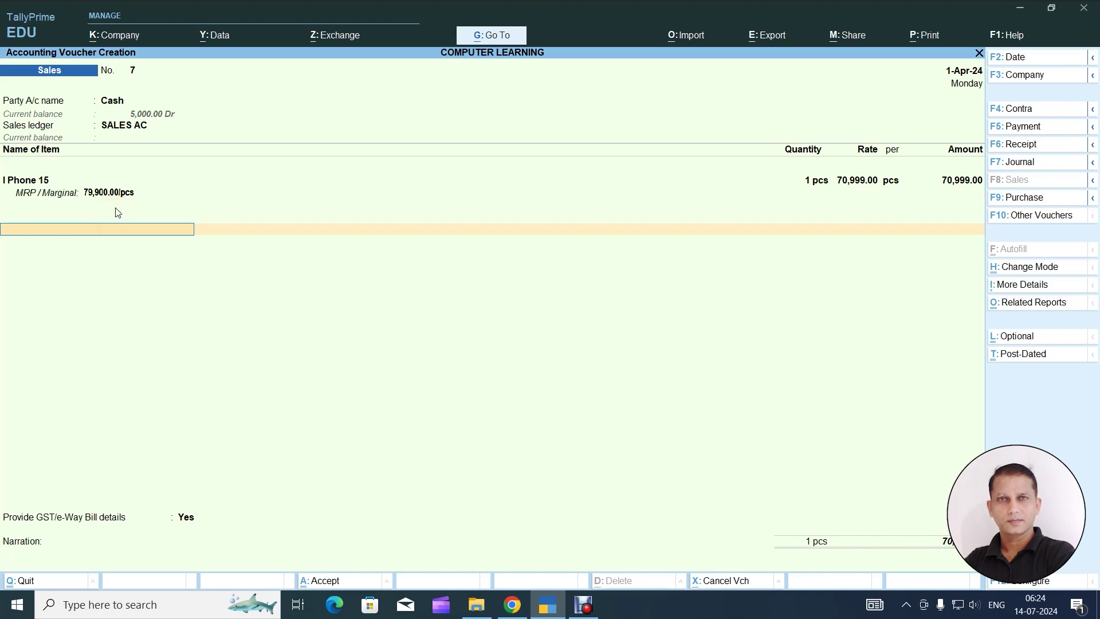
pyautogui.write('C')
pyautogui.press('Return')
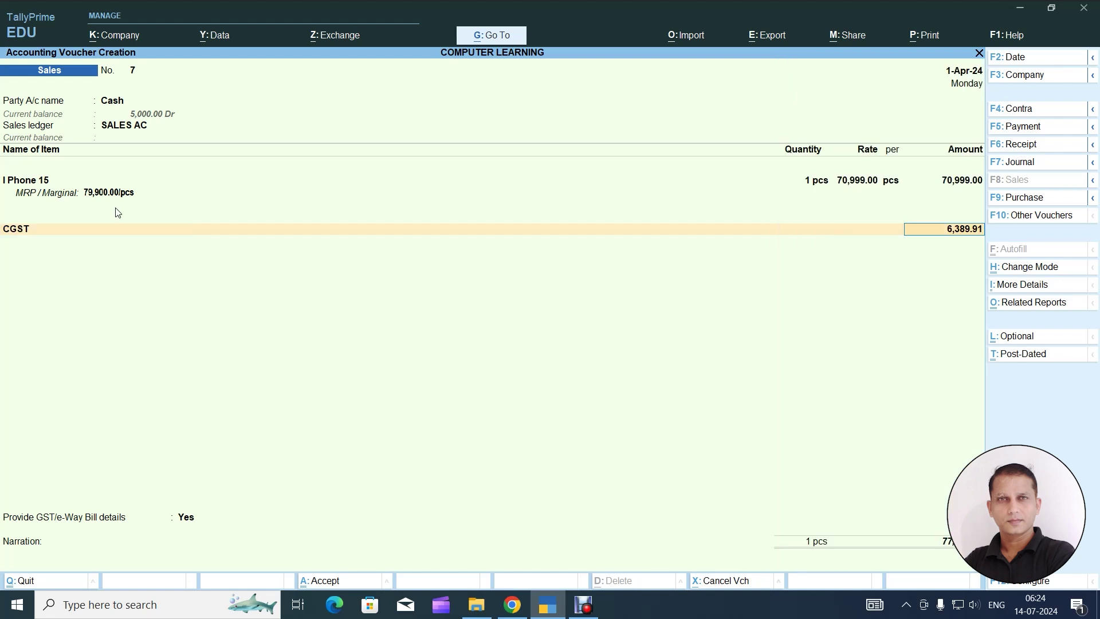
pyautogui.press('Return')
pyautogui.write('S')
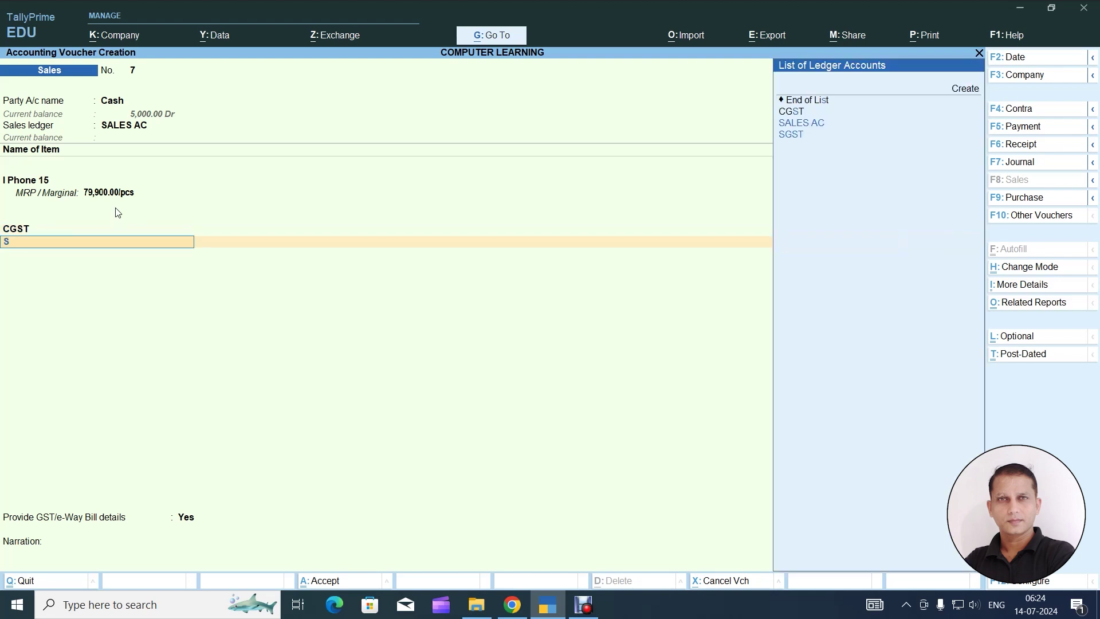
pyautogui.press('Return')
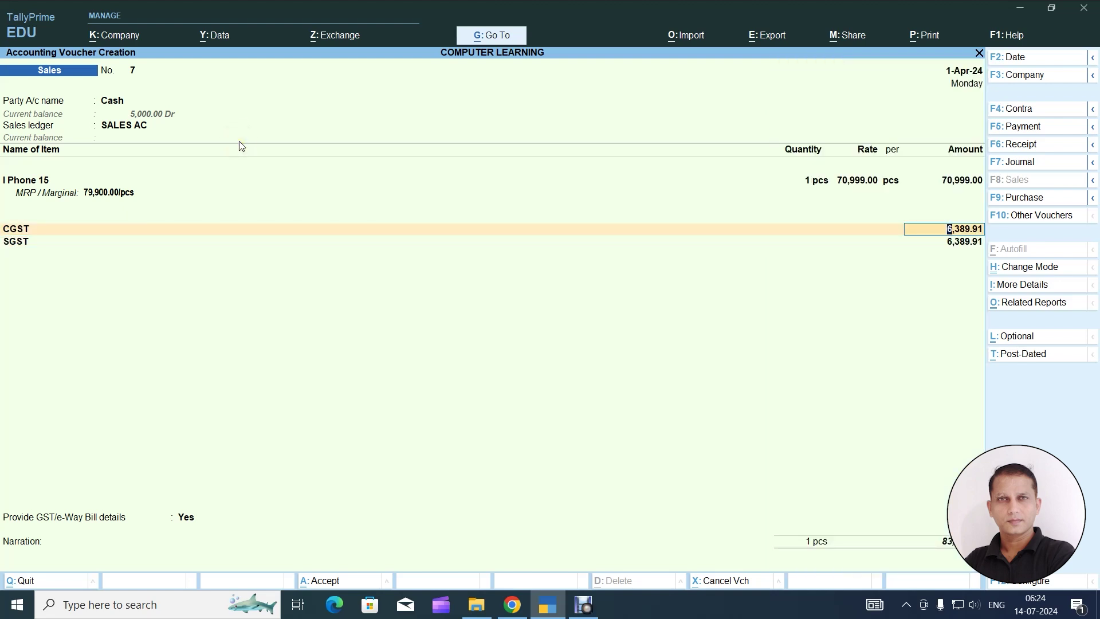
pyautogui.press('BackSpace')
pyautogui.press('Return')
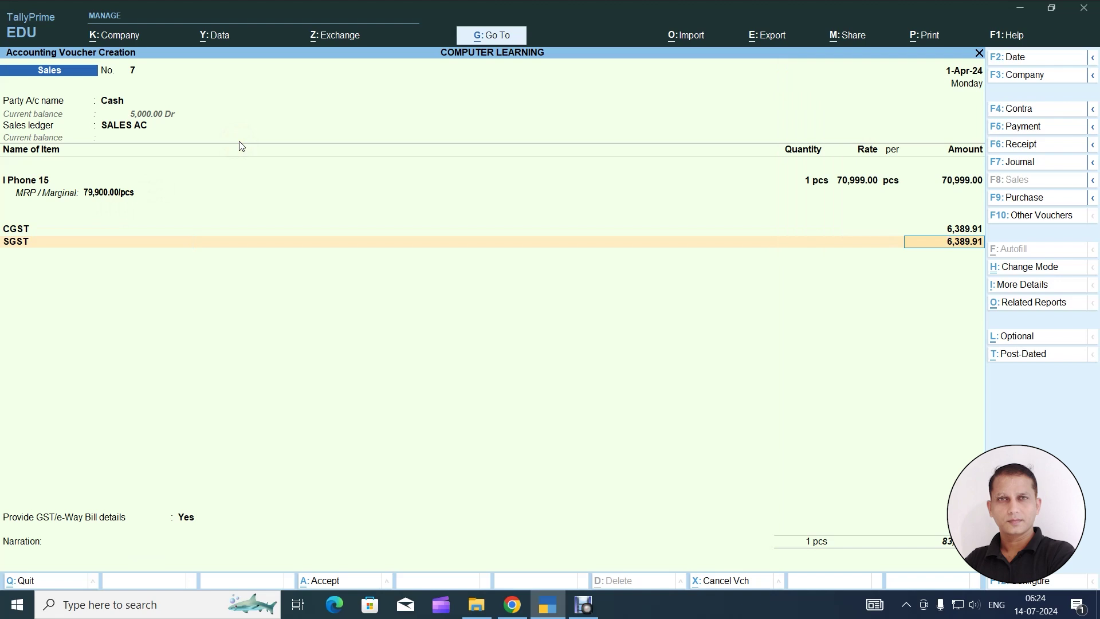
# Step: End the tax ledger list, set Provide GST/e-Way Bill details to No, and leave the narration blank
pyautogui.press('Return')
pyautogui.press('Return')
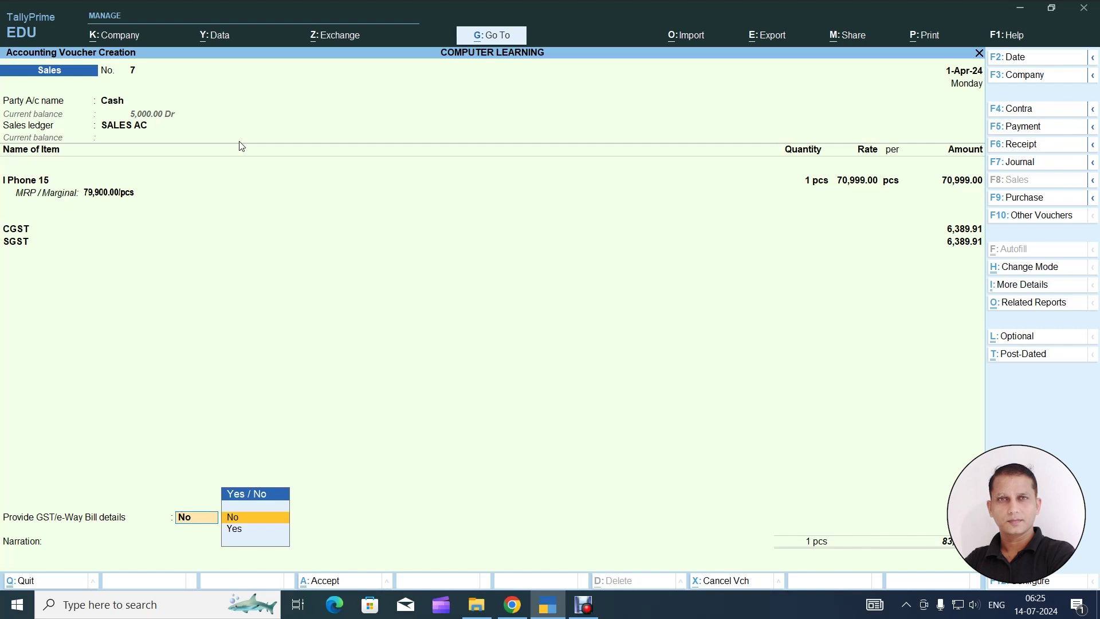
pyautogui.press('Return')
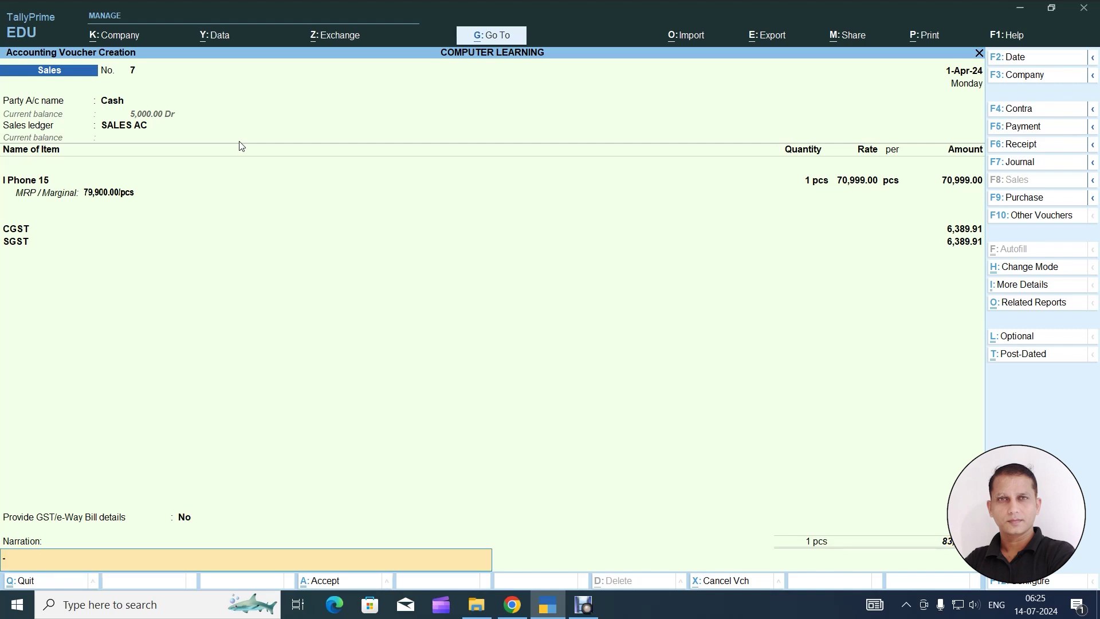
pyautogui.press('Return')
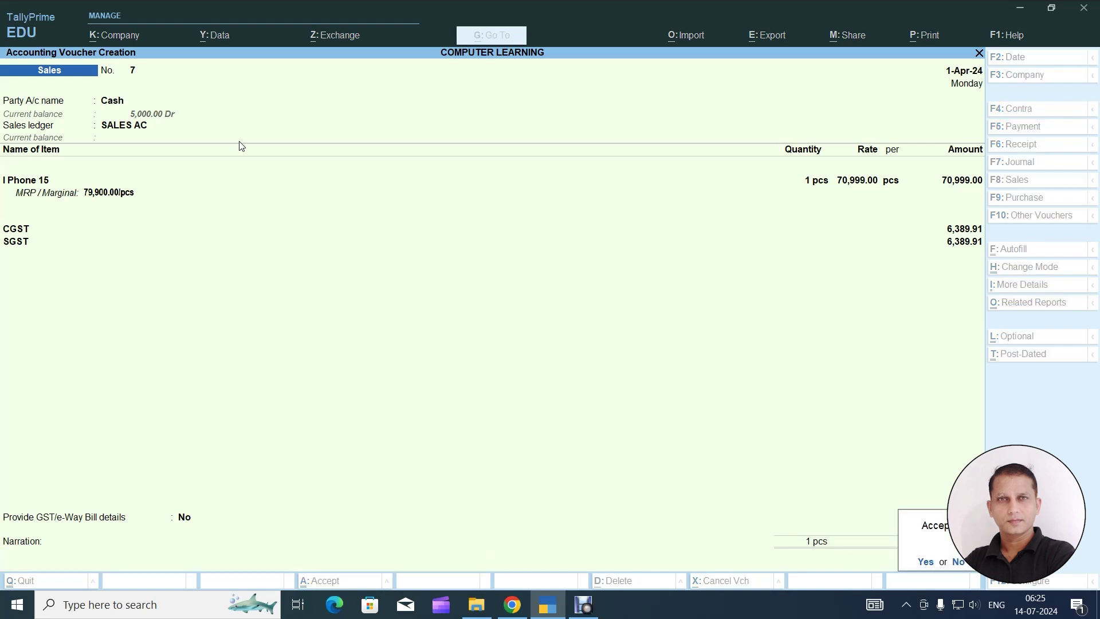
# Step: Save the cash sales voucher without sending its details for e-Way Bill generation, and reopen the saved voucher
pyautogui.press('Return')
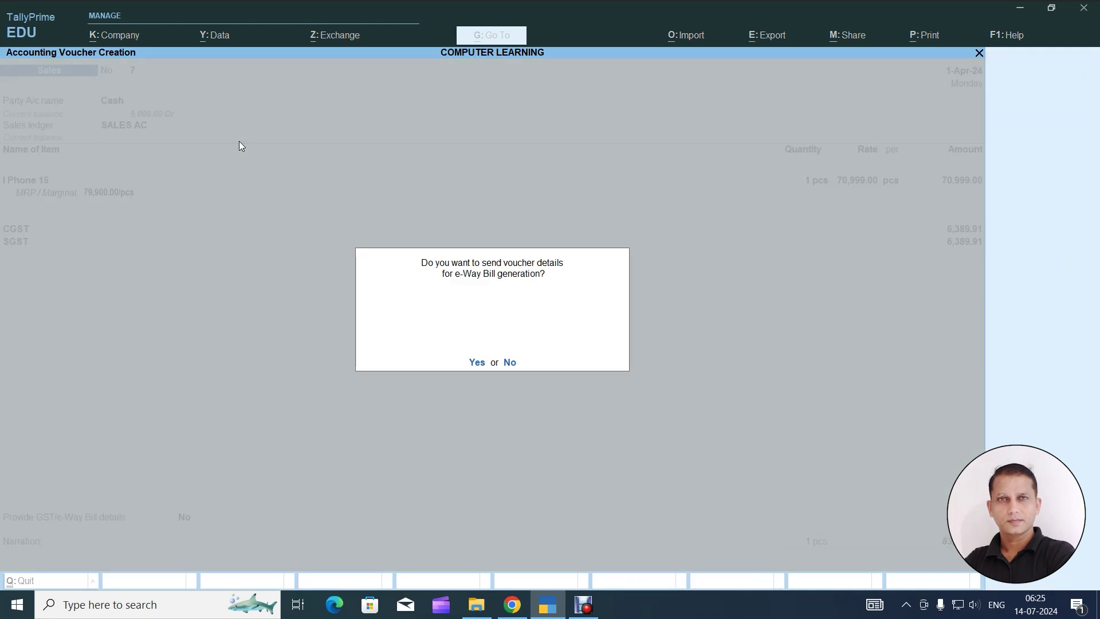
pyautogui.press('n')
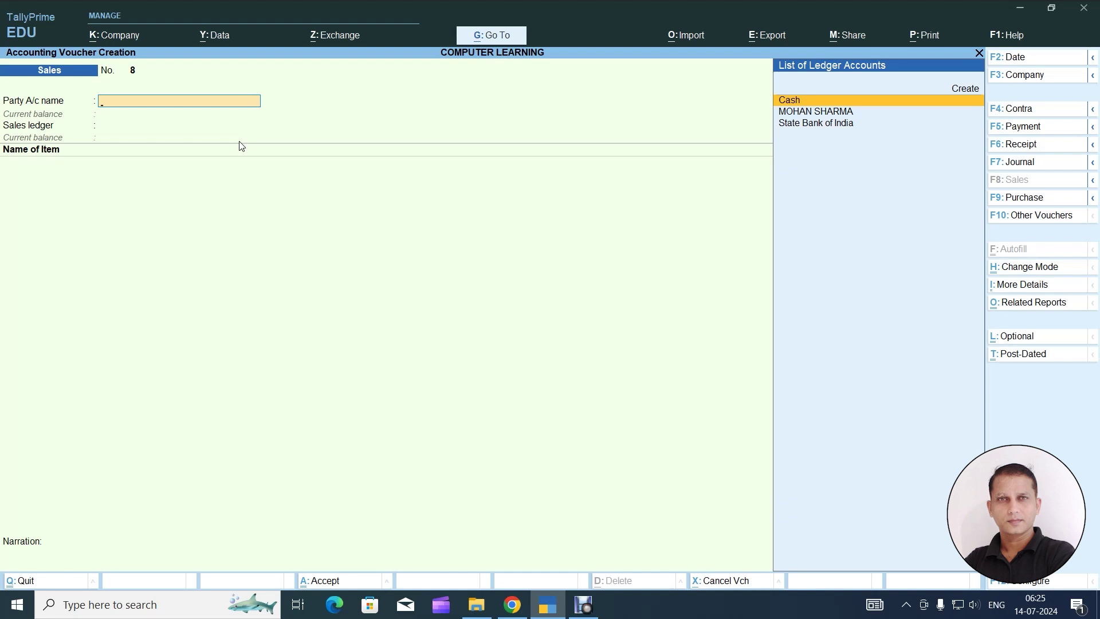
pyautogui.press('pageup')
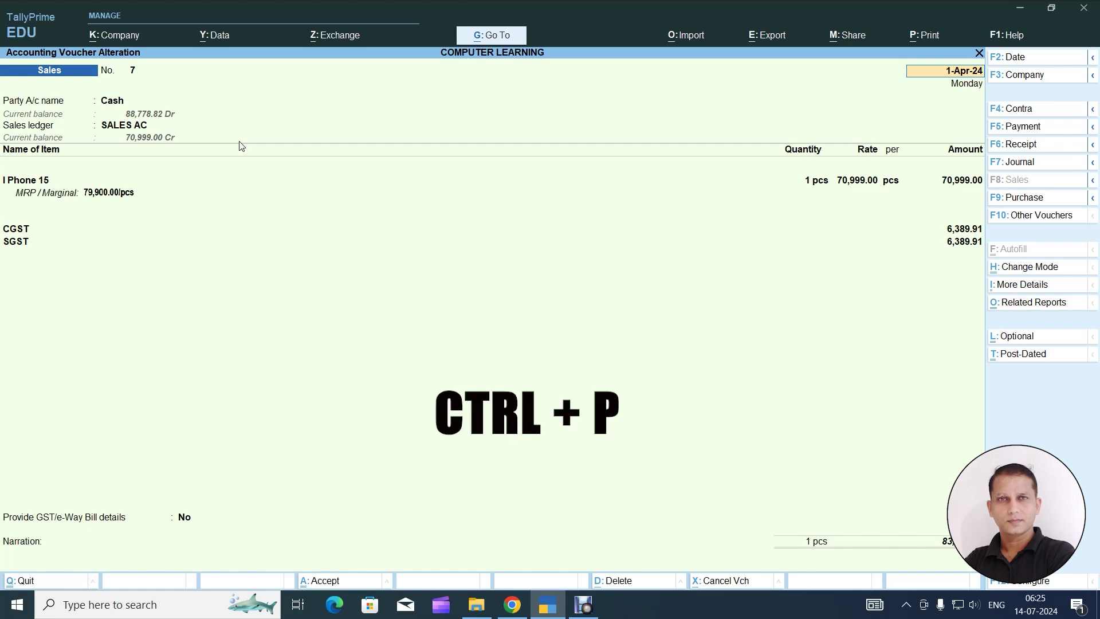
# Step: Set Show MRP/Marginal to Yes in the print configuration of the sales voucher
pyautogui.hotkey('ctrl', 'p')
pyautogui.hotkey('ctrl', 'p')
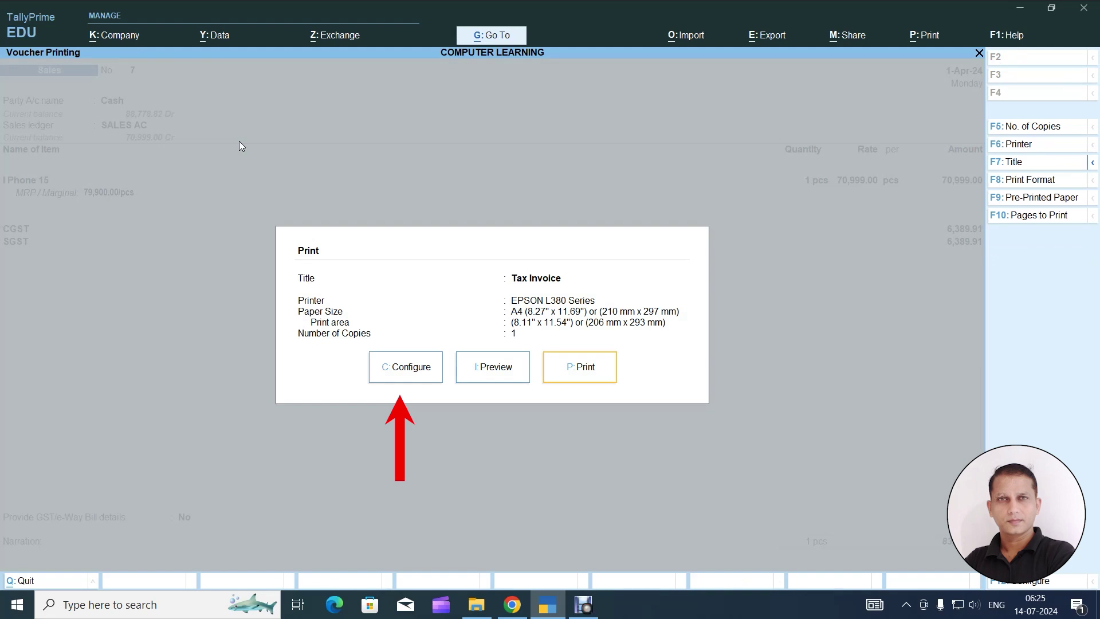
pyautogui.press('c')
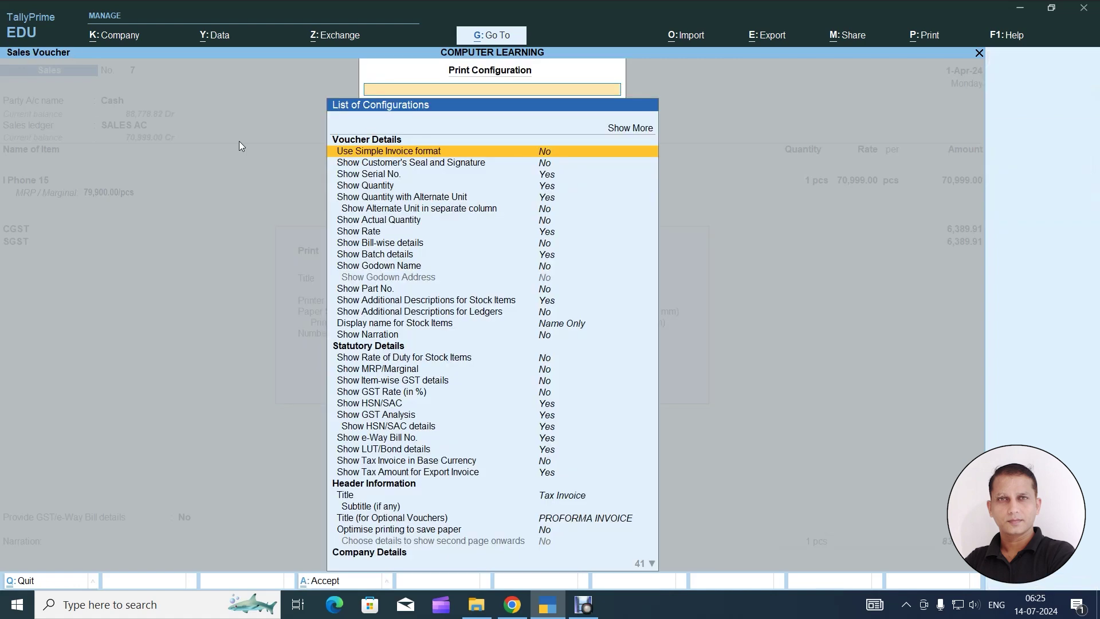
pyautogui.press('Down')
pyautogui.press('Down')
pyautogui.press('Down')
pyautogui.press('Down')
pyautogui.press('Down')
pyautogui.press('Down')
pyautogui.press('Down')
pyautogui.press('Down')
pyautogui.press('Down')
pyautogui.press('Down')
pyautogui.press('Down')
pyautogui.press('Down')
pyautogui.press('Down')
pyautogui.press('Down')
pyautogui.press('Down')
pyautogui.press('Down')
pyautogui.press('Up')
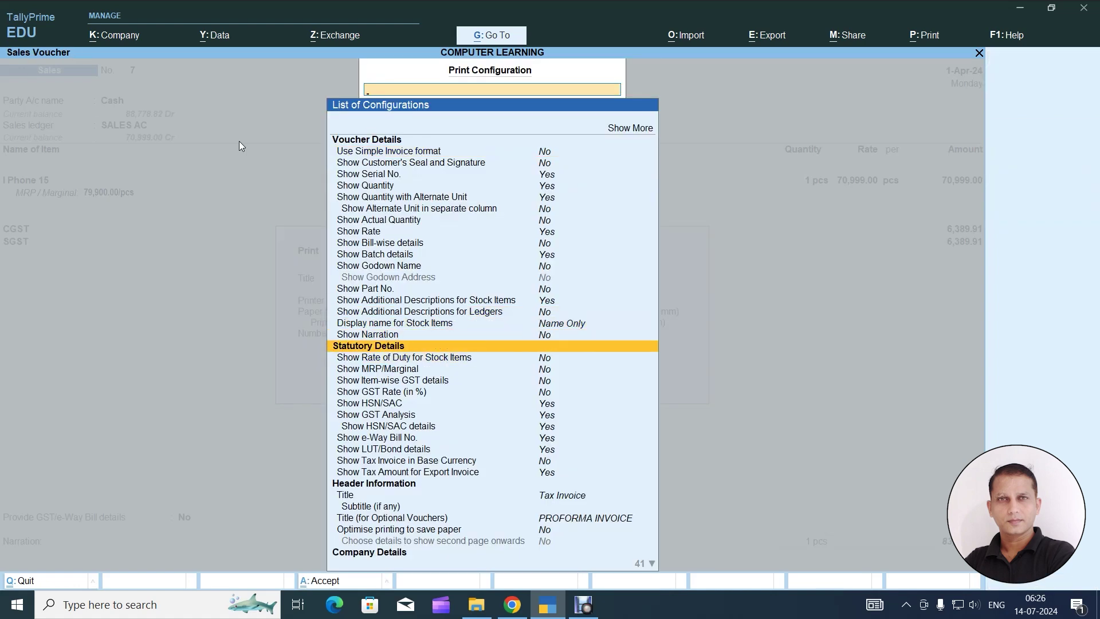
pyautogui.press('Down')
pyautogui.press('Down')
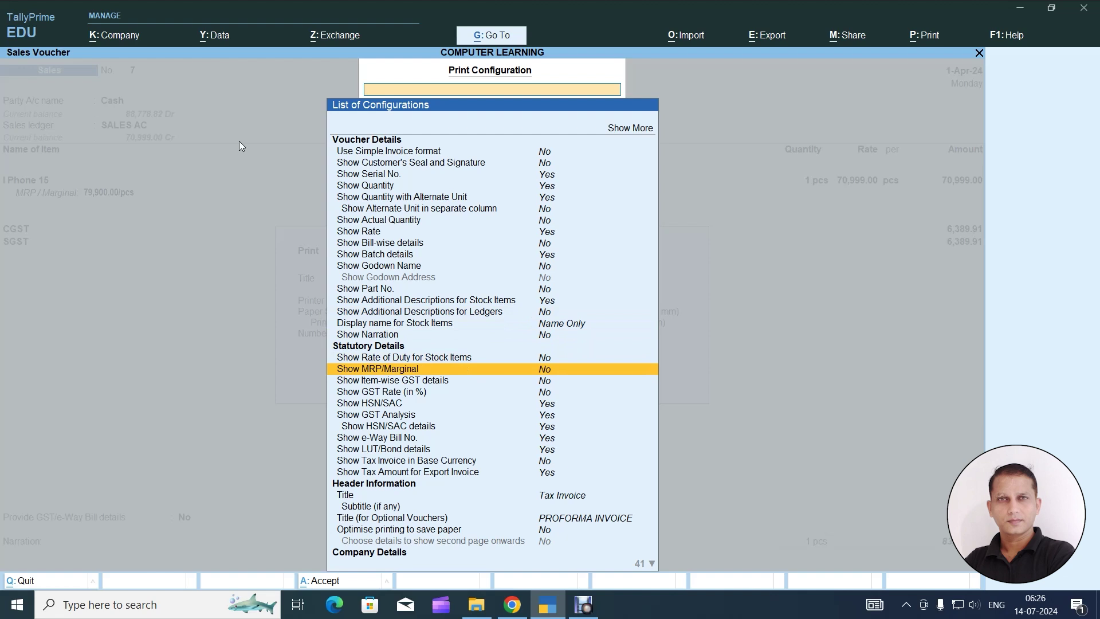
pyautogui.press('Return')
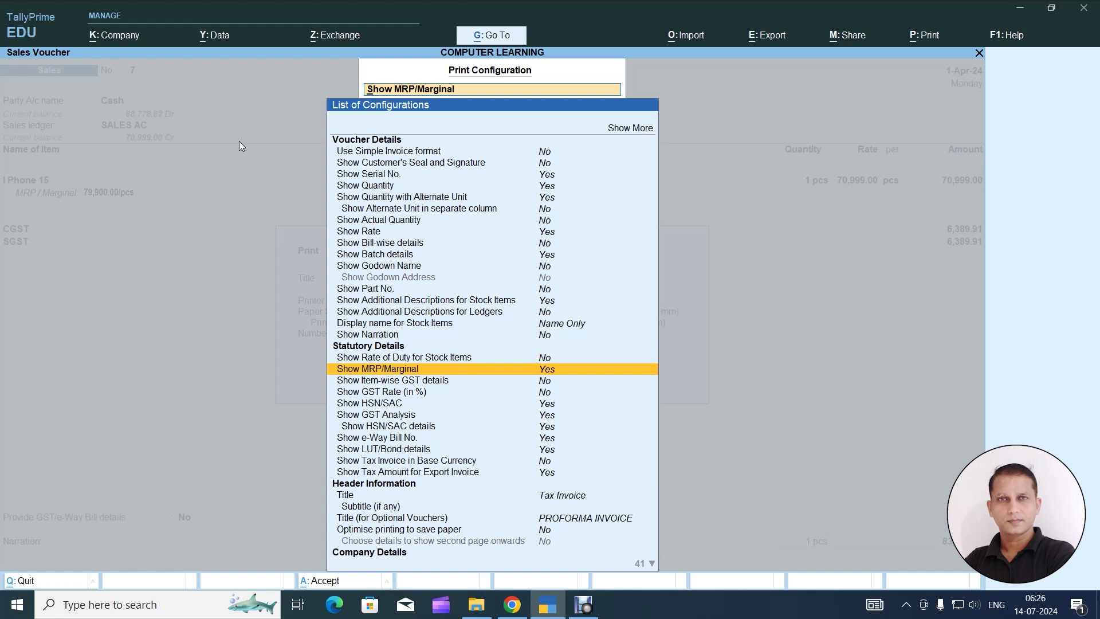
pyautogui.press('Escape')
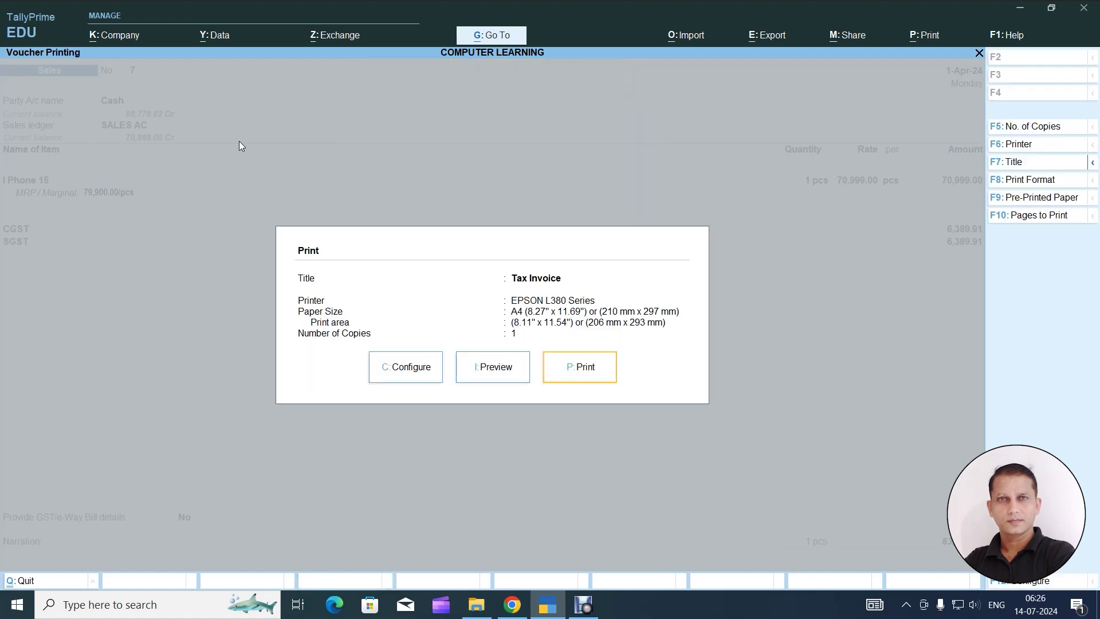
# Step: Preview the tax invoice at enlarged size and examine the item's MRP/Marginal, rate, CGST and SGST amounts and tax analysis
pyautogui.press('i')
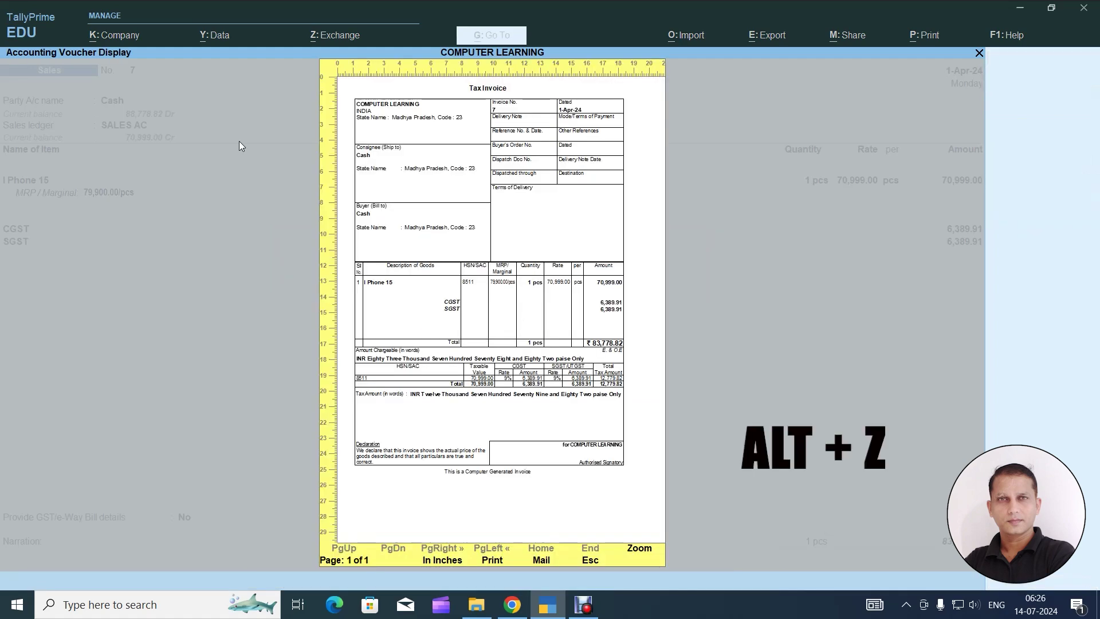
pyautogui.hotkey('alt', 'z')
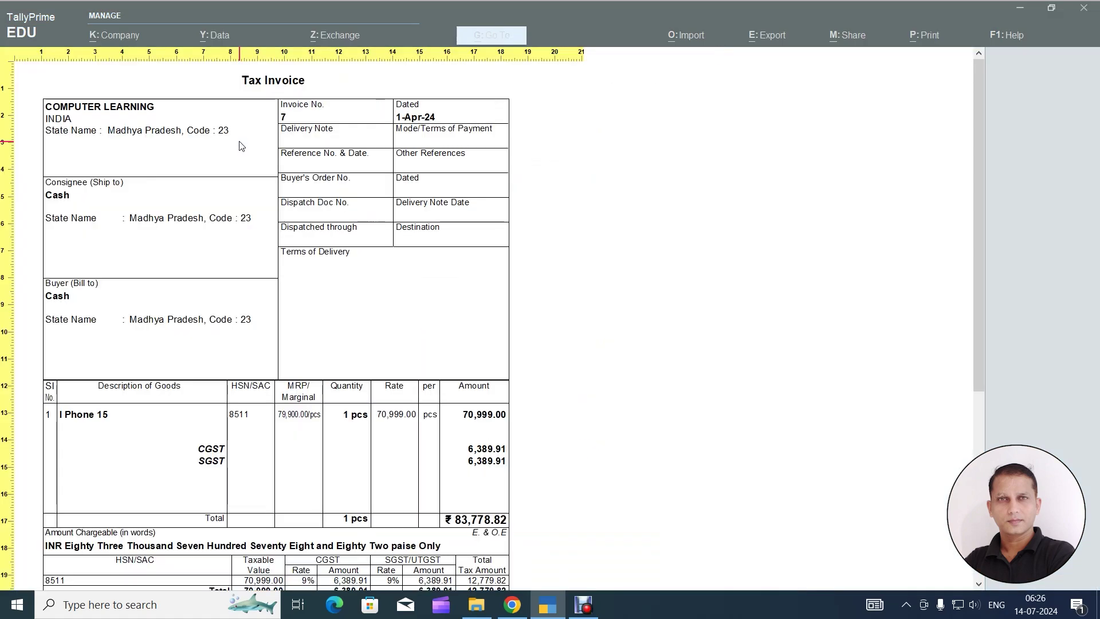
pyautogui.scroll(-1, 241, 146)
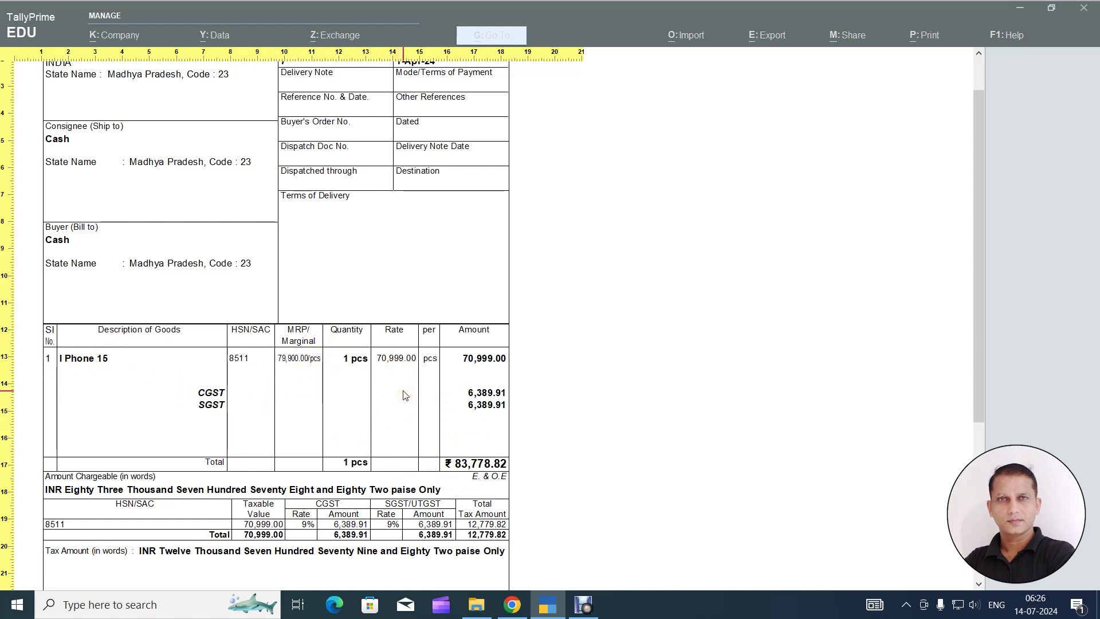
pyautogui.scroll(-1, 404, 395)
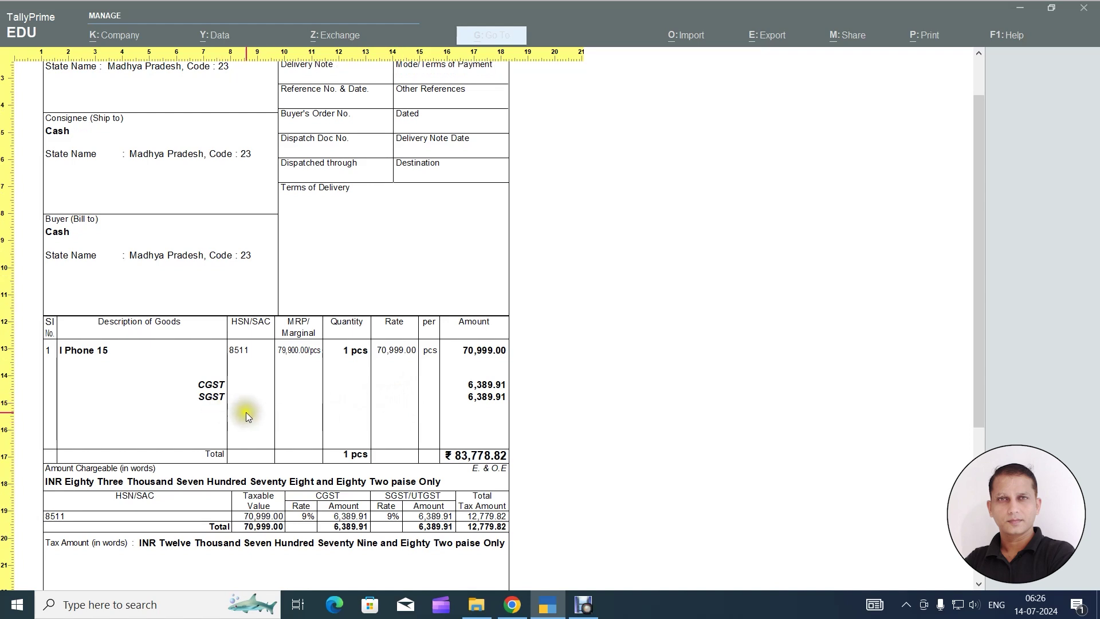
pyautogui.scroll(2, 253, 424)
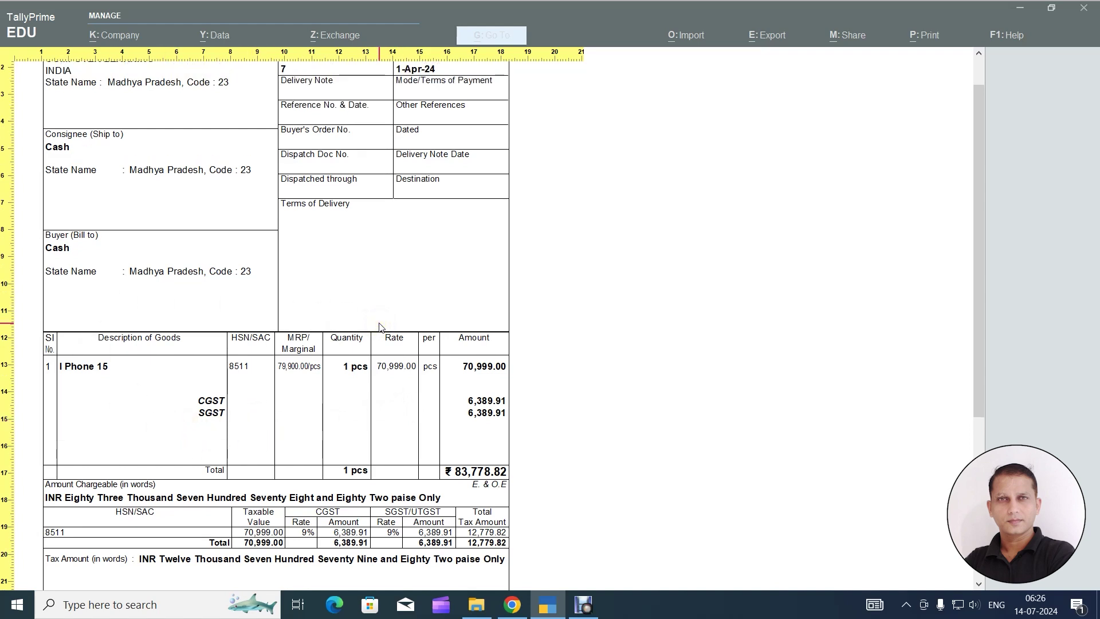
pyautogui.scroll(2, 484, 303)
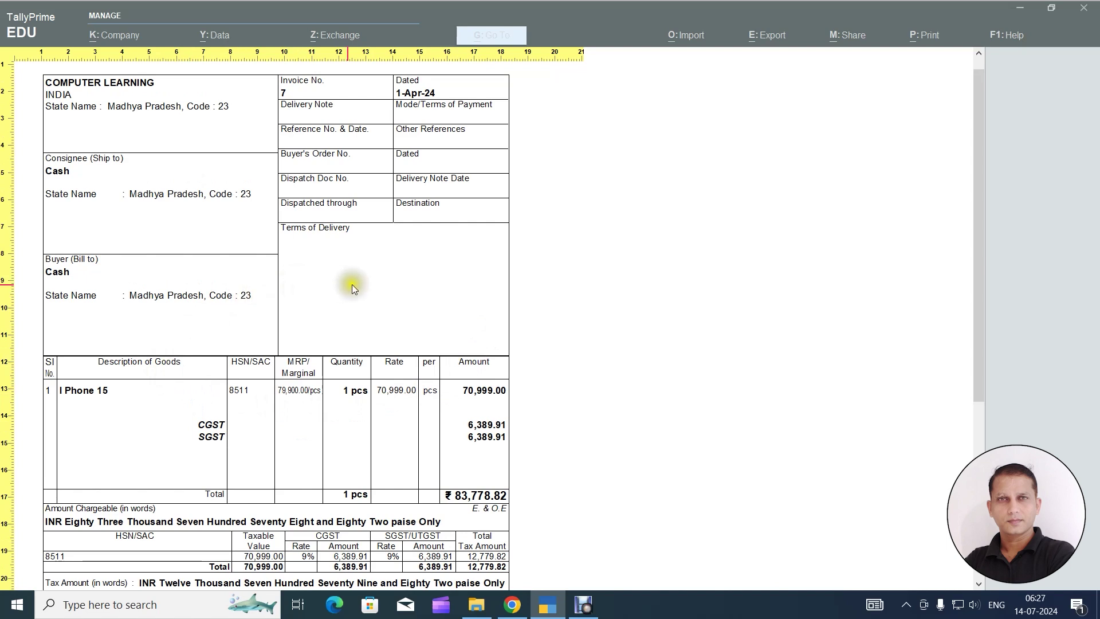
pyautogui.scroll(1, 419, 318)
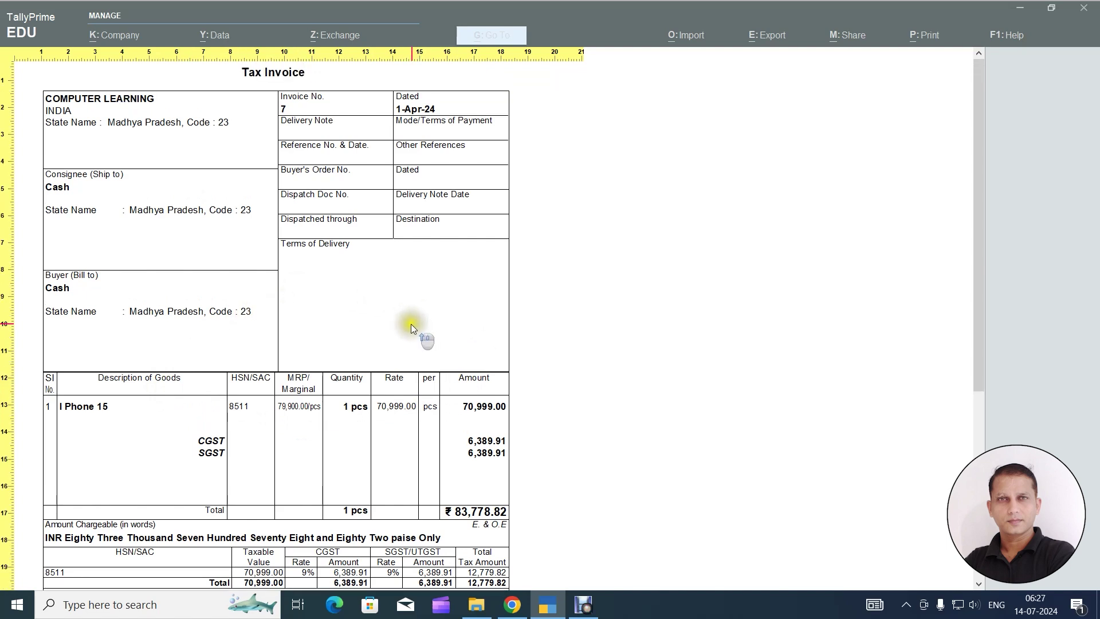
pyautogui.scroll(-2, 515, 396)
pyautogui.scroll(-2, 514, 402)
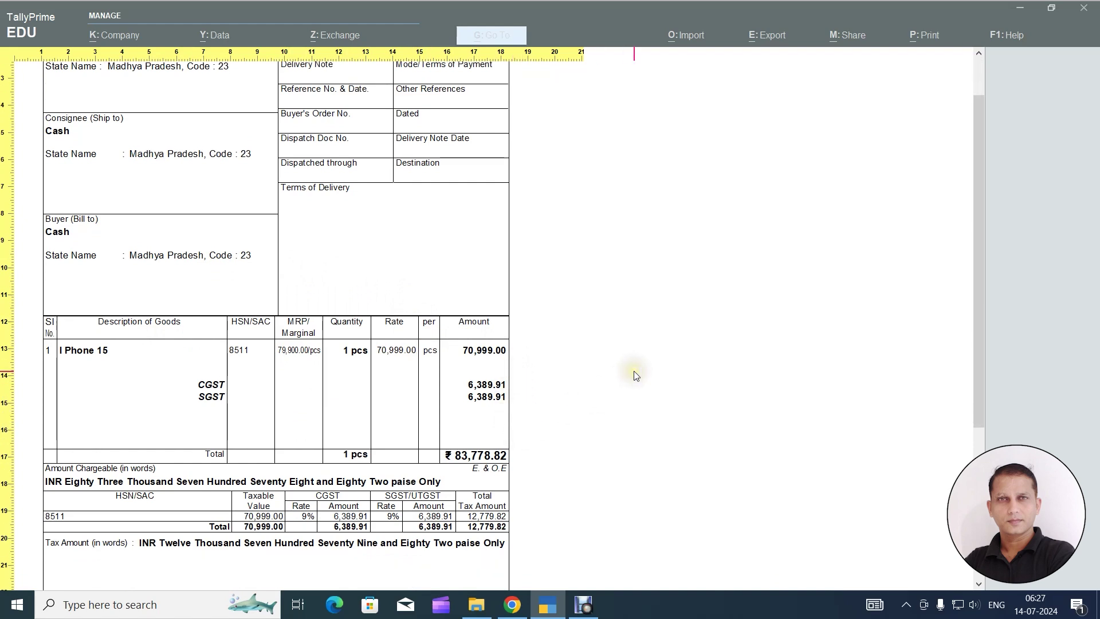
pyautogui.click(612, 377)
pyautogui.scroll(1, 606, 449)
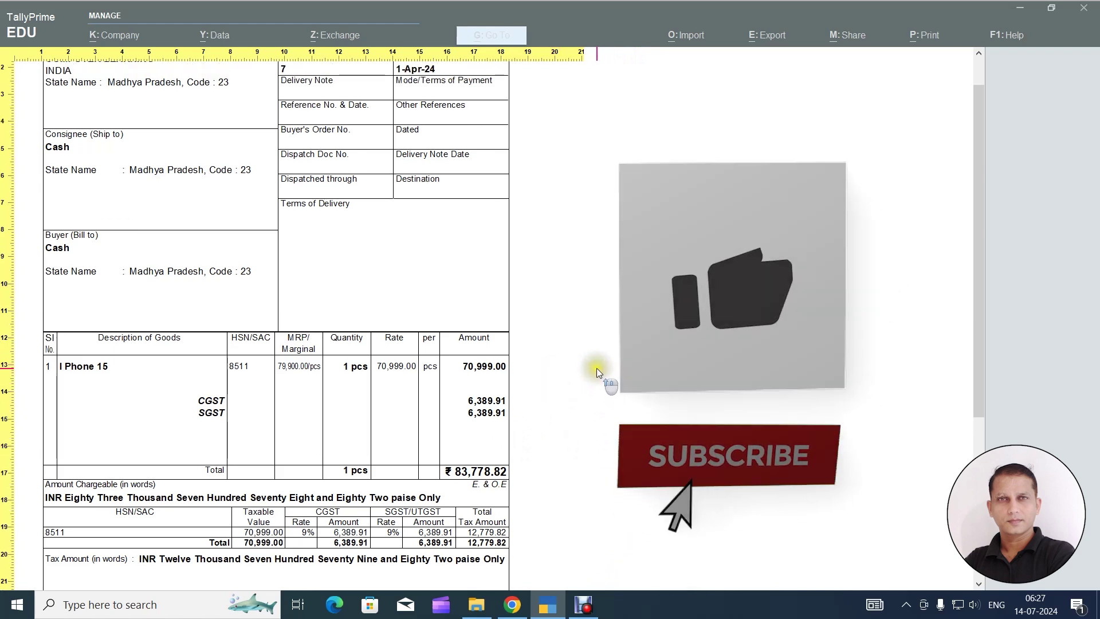
pyautogui.scroll(3, 619, 393)
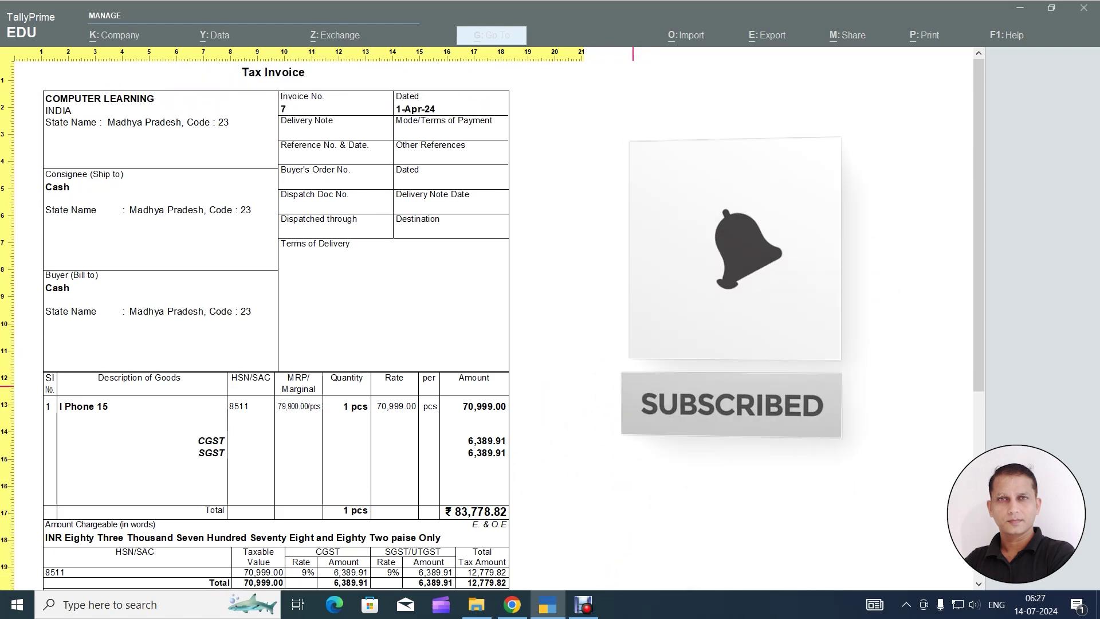